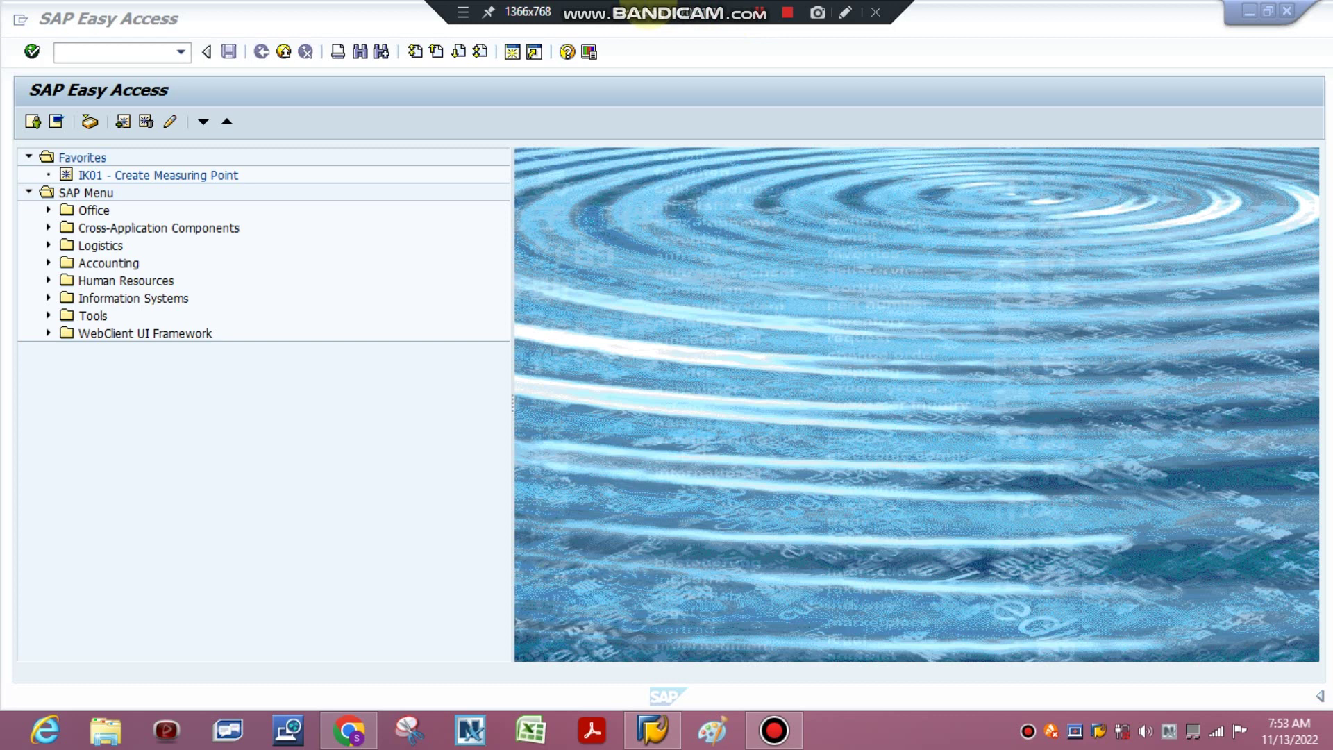
Run transaction me23n to display the service purchase order.
click(669, 161)
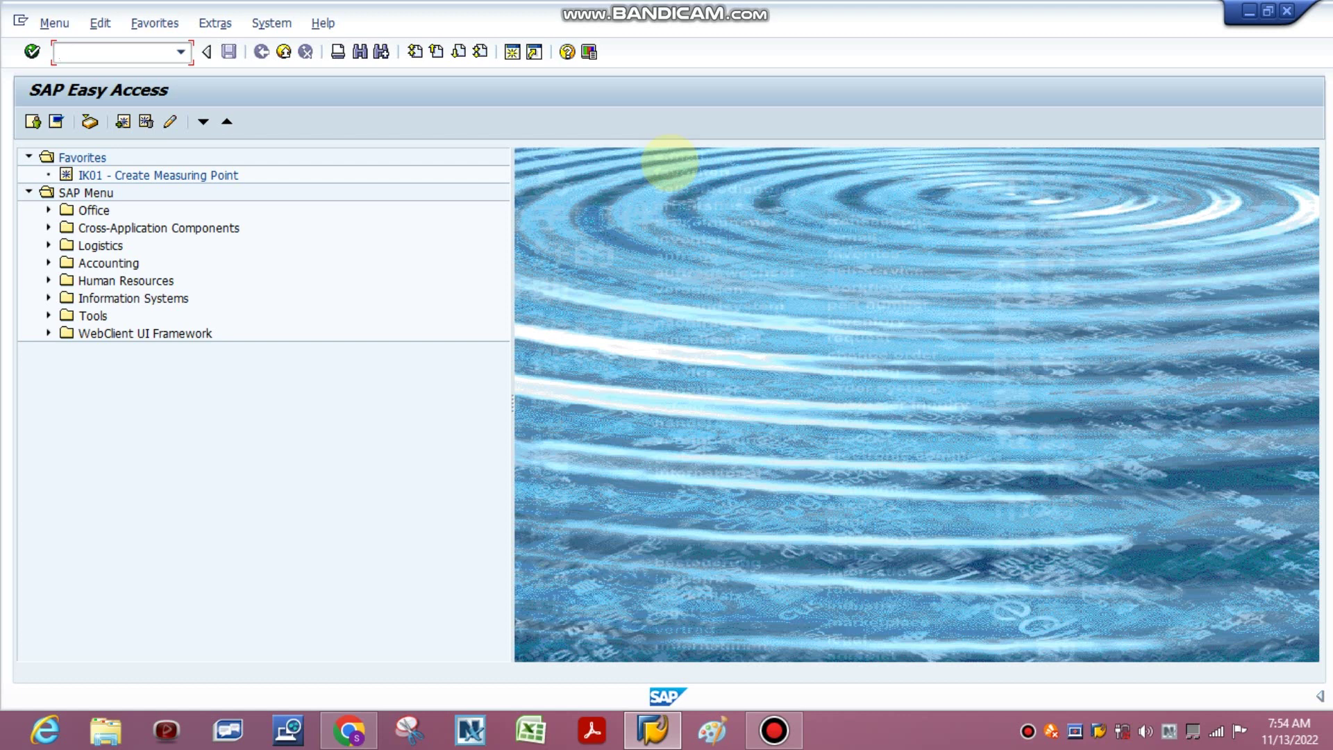
text(me23)
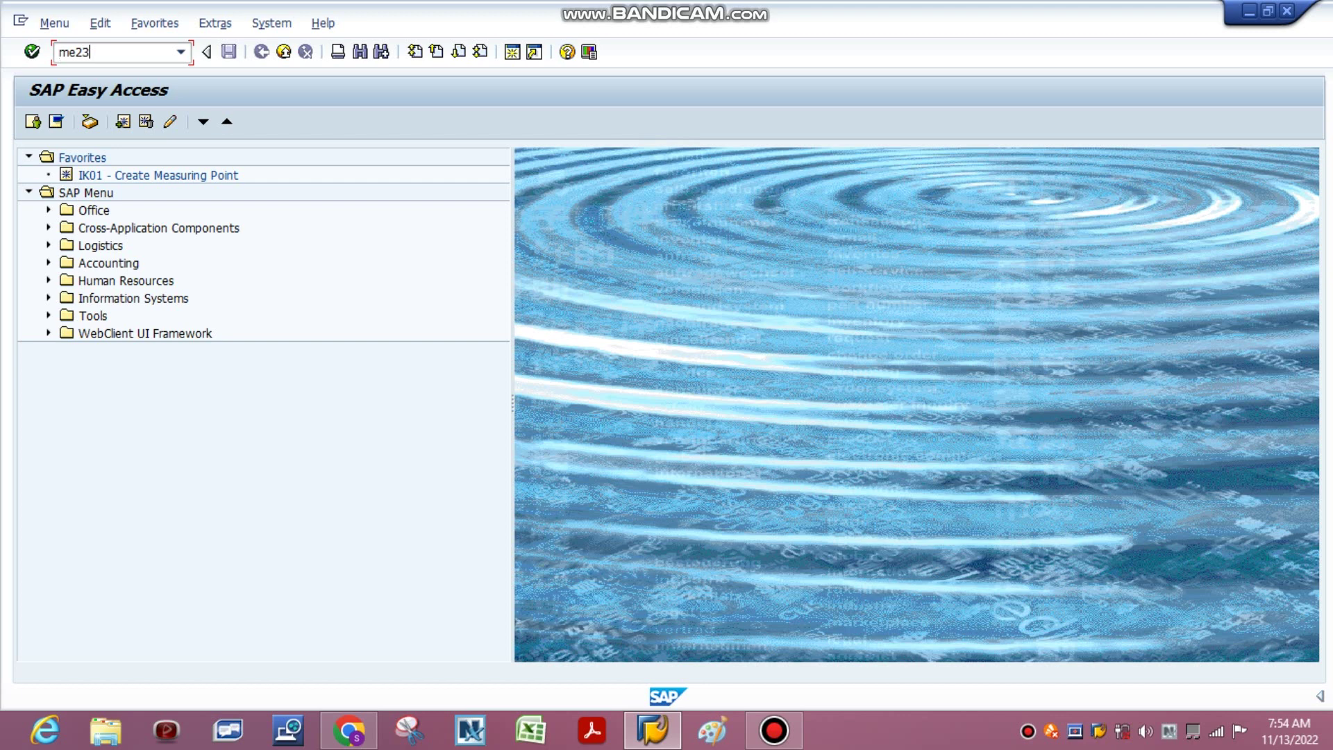
text(n)
key(Return)
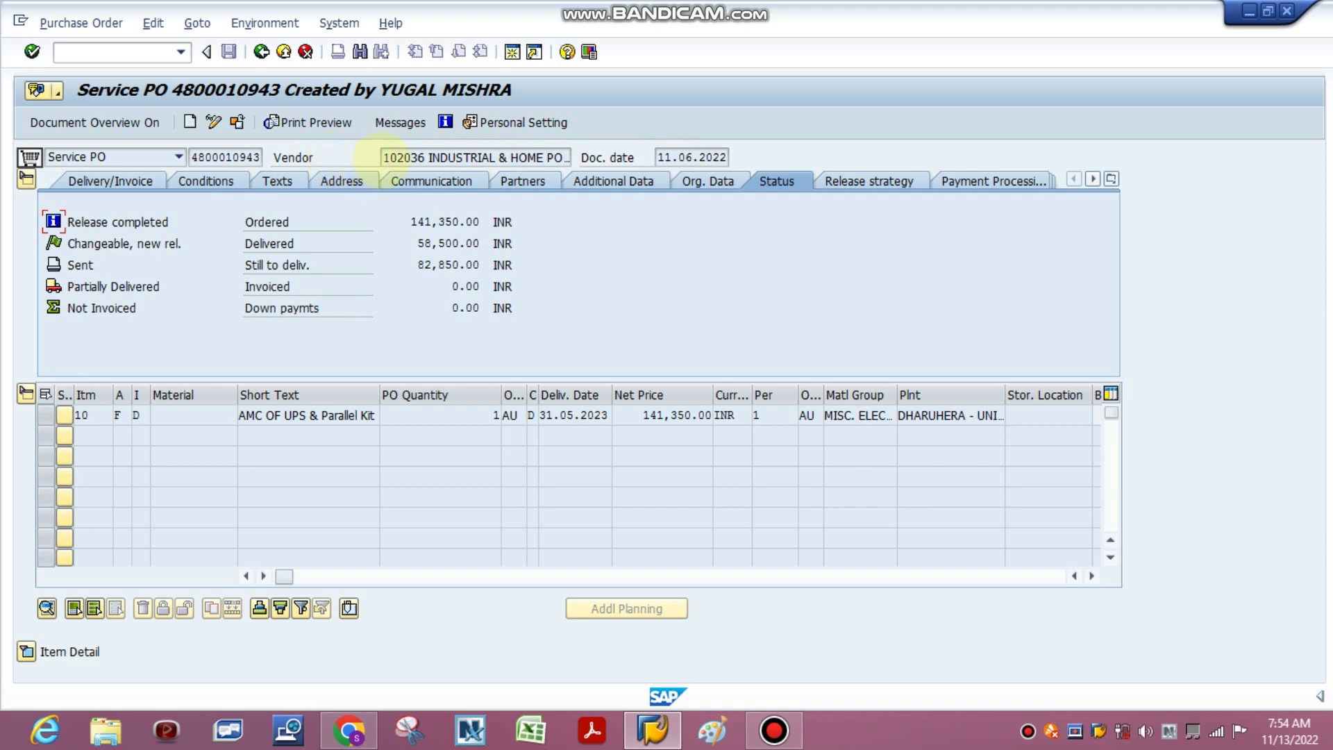
Examine the vendor and document date in the purchase order header.
drag(382, 157, 569, 157)
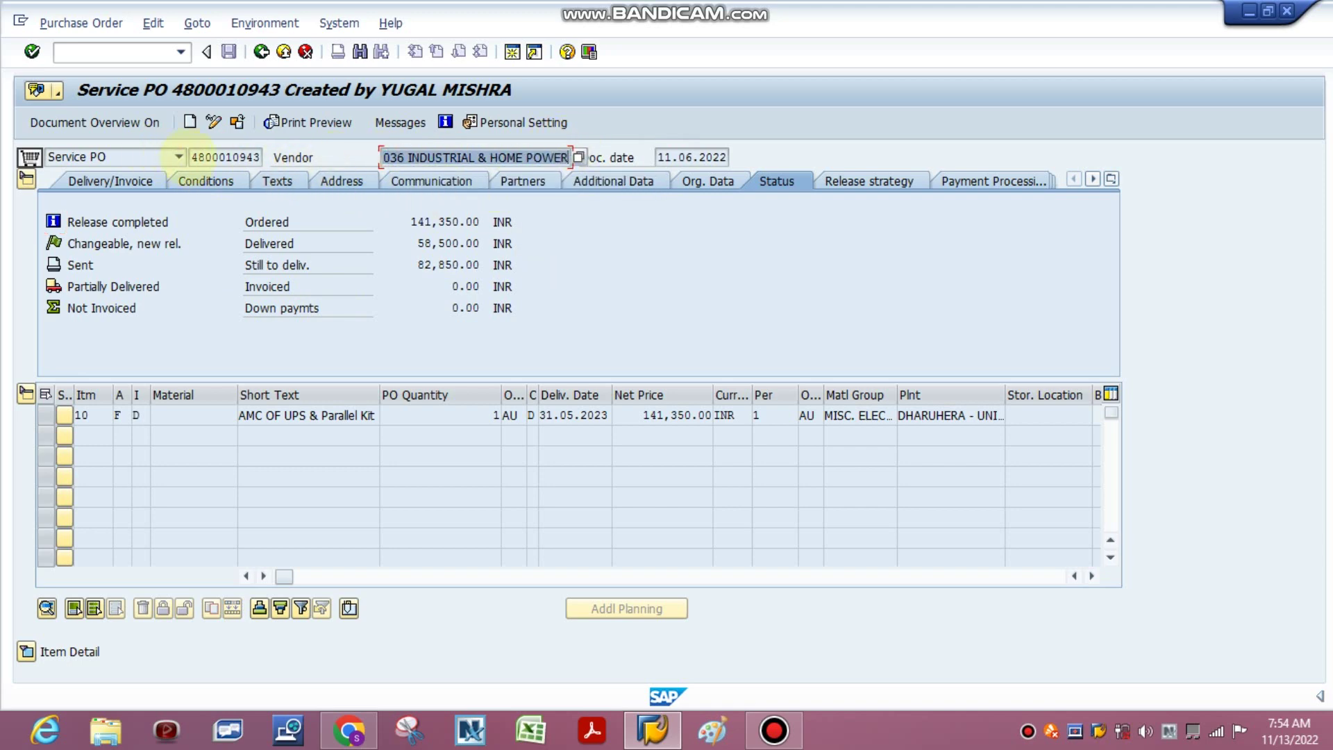
drag(658, 157, 725, 157)
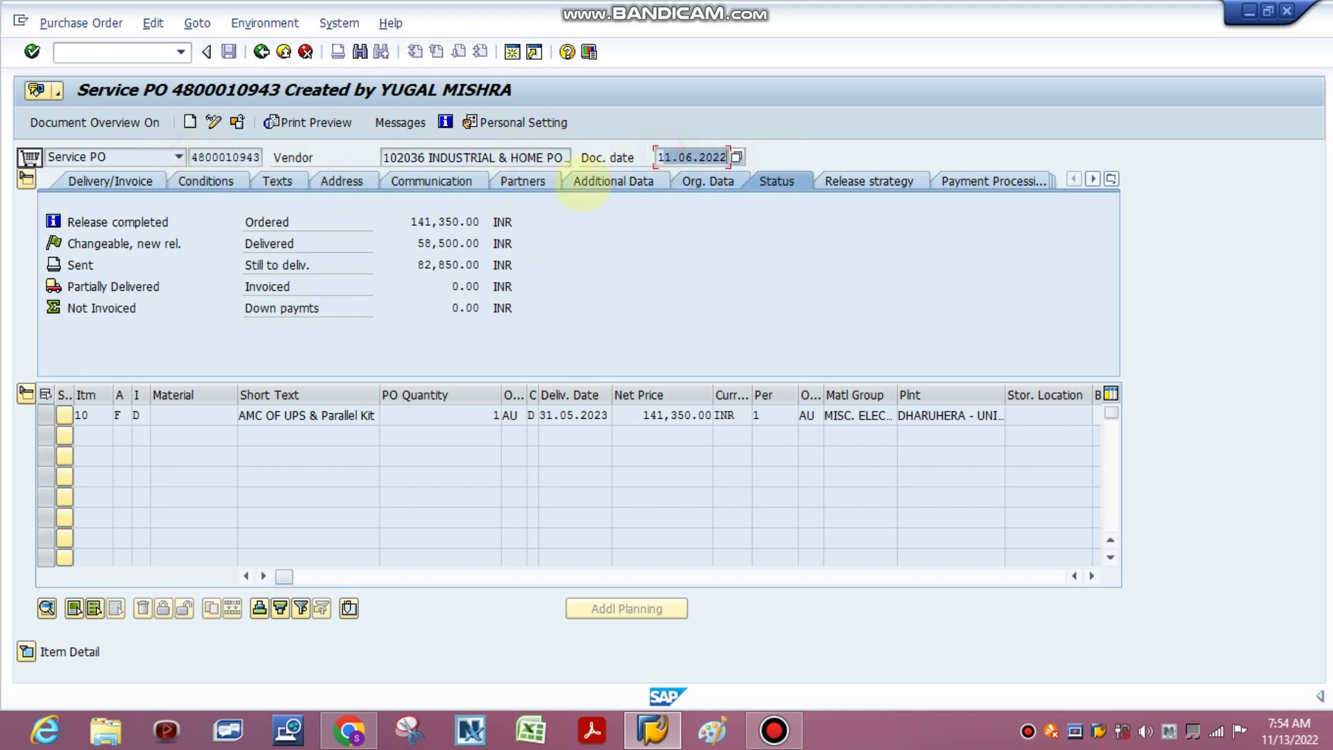
drag(384, 157, 570, 157)
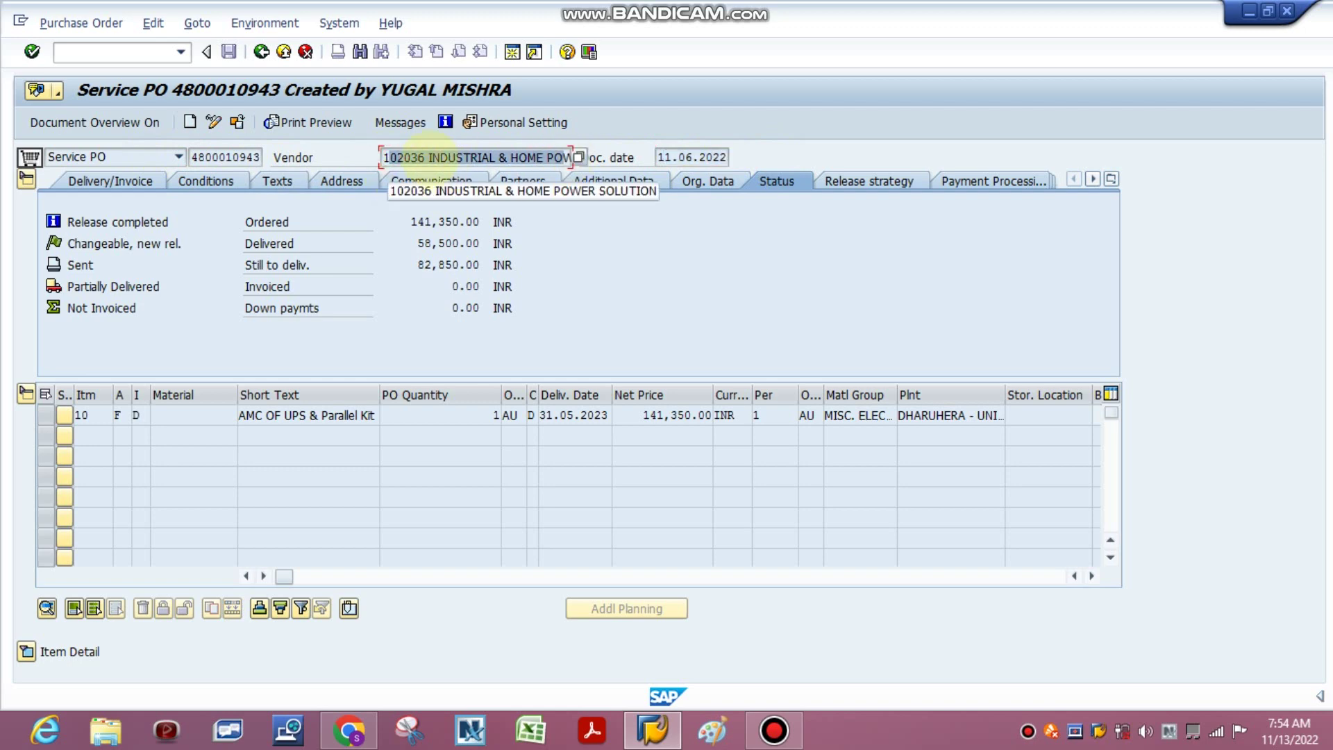
click(366, 249)
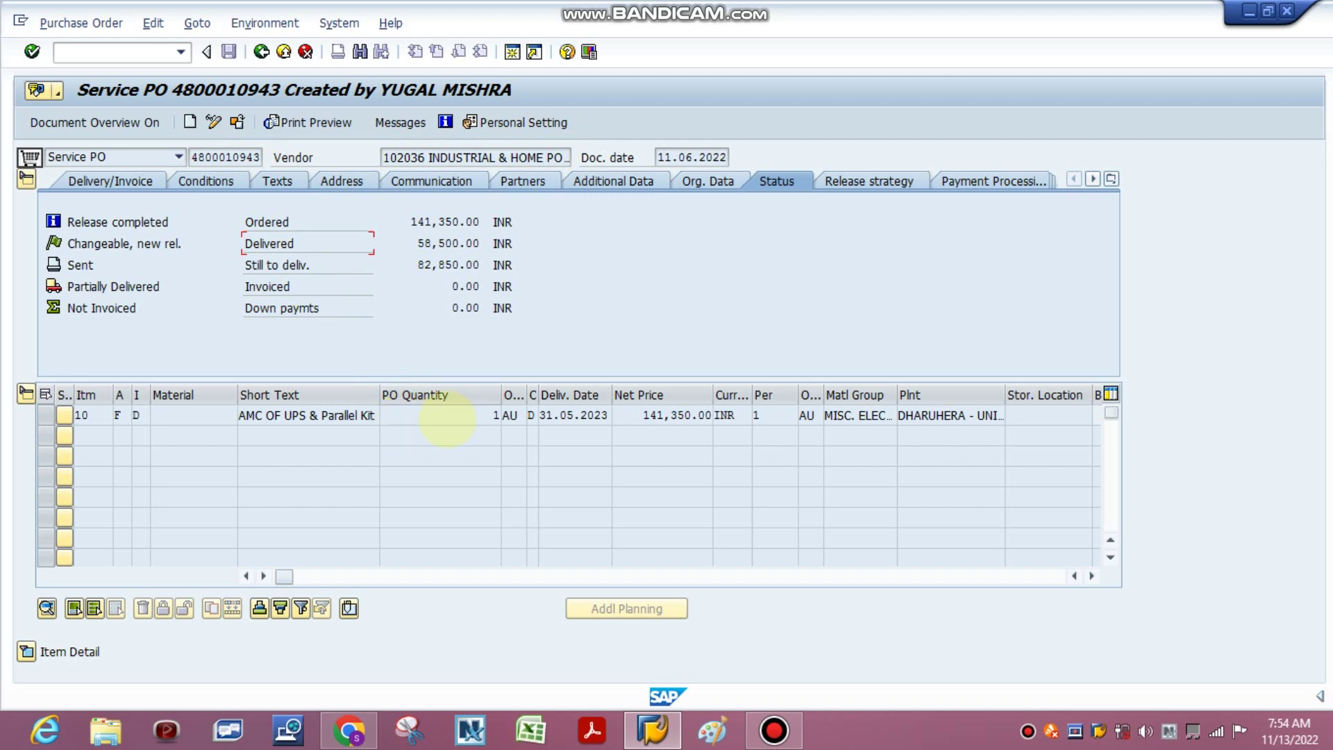
Open the Purchasing Documents per Vendor report in a new session.
click(512, 52)
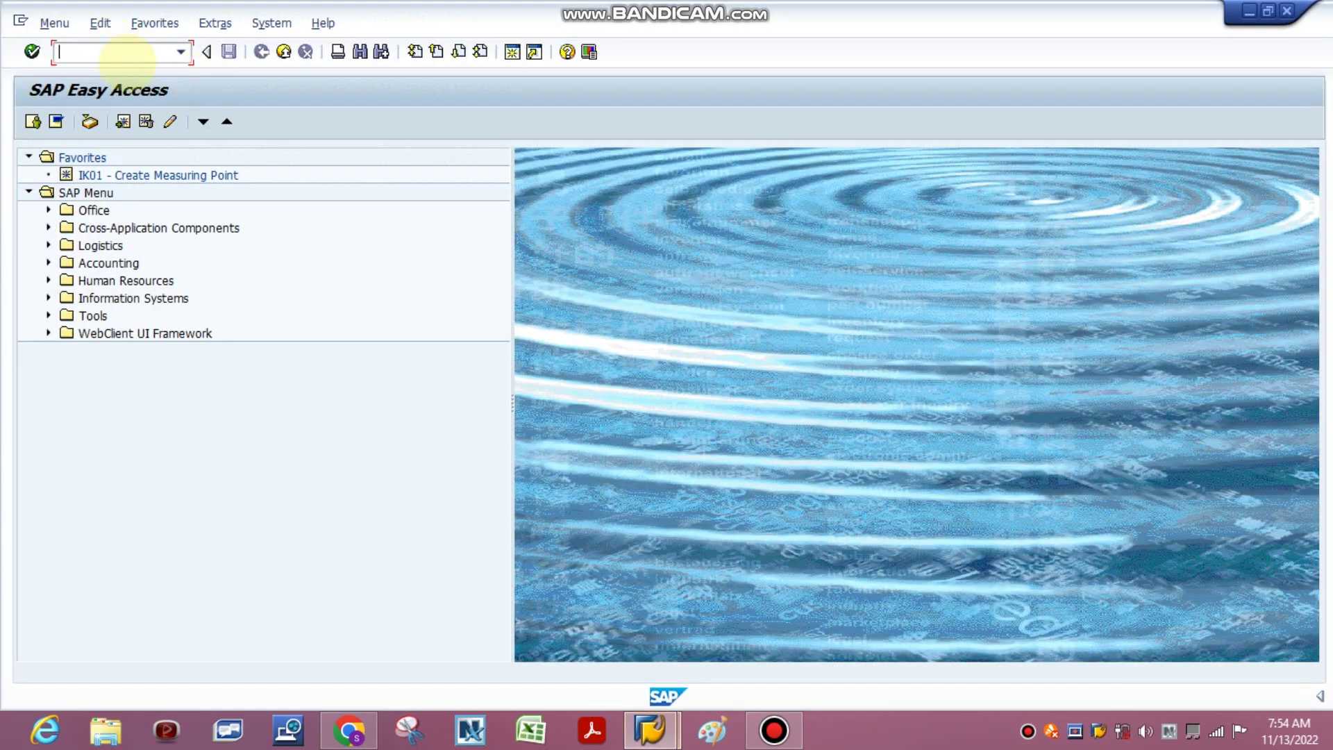
text(ml81n)
key(Return)
Set the report's scope of list to alv.
click(297, 200)
key(BackSpace)
key(BackSpace)
key(BackSpace)
key(BackSpace)
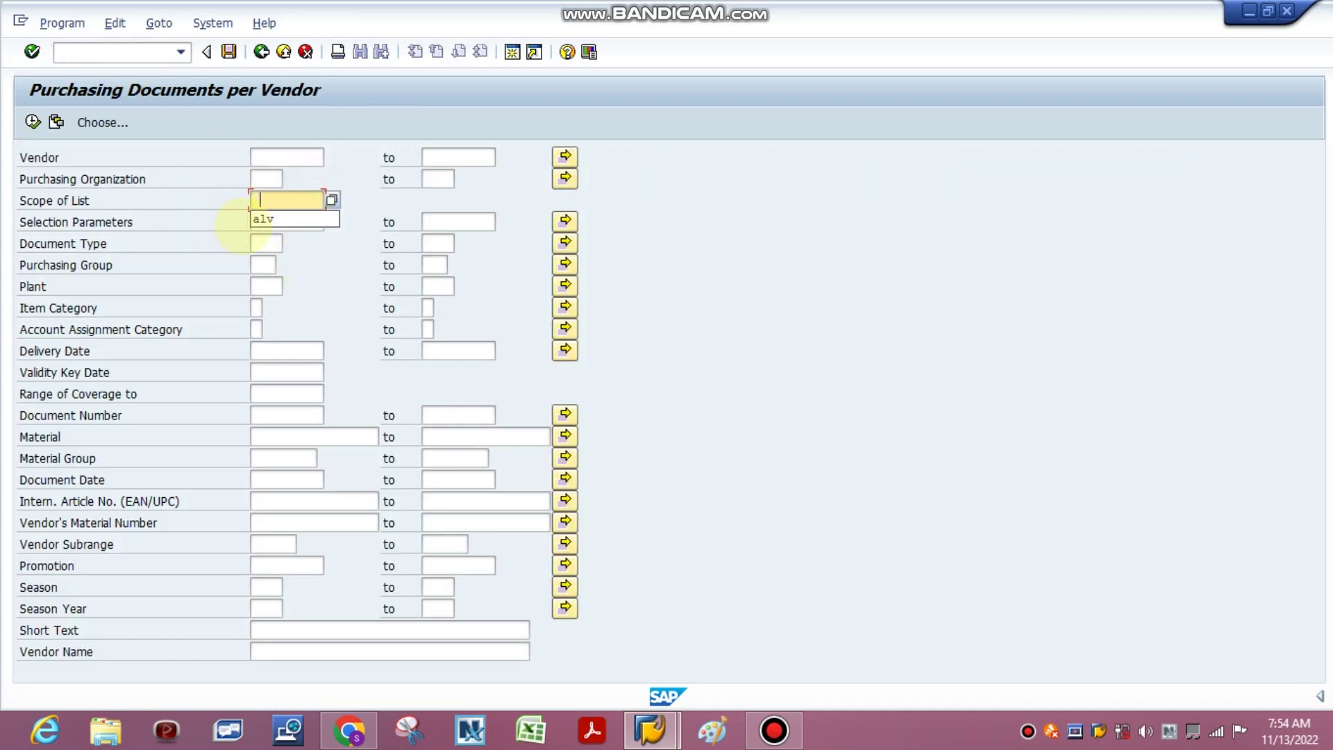
click(274, 219)
Look up the vendor by name with the pattern *sai*protective* and select Sri Sai Protective Coatings for the report.
click(300, 157)
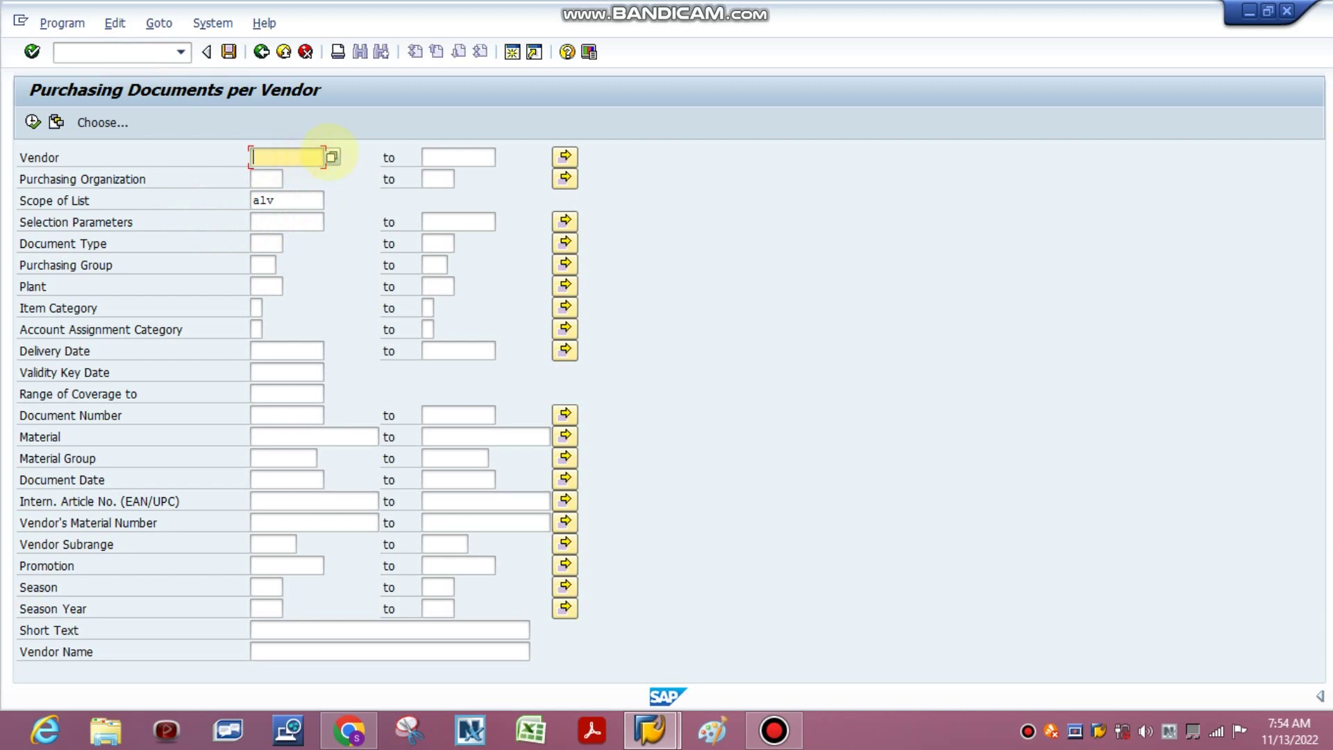
click(332, 156)
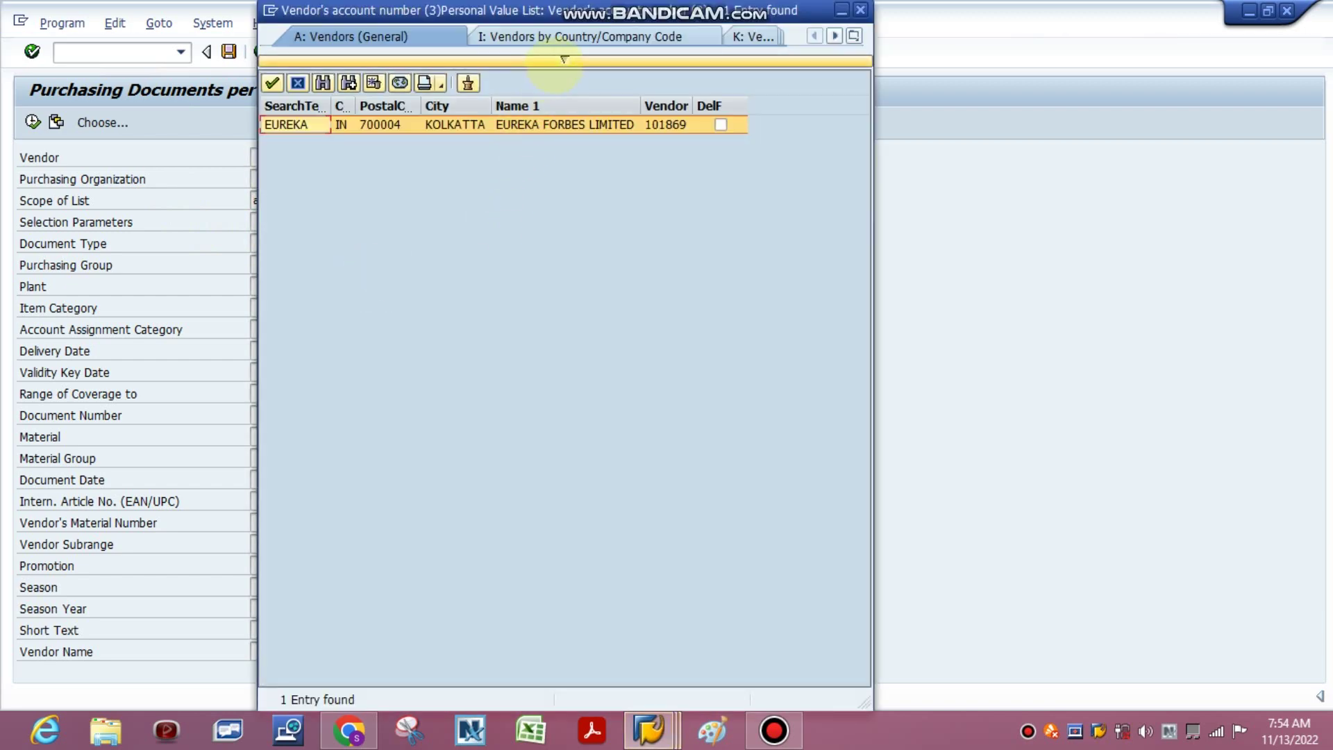
click(564, 60)
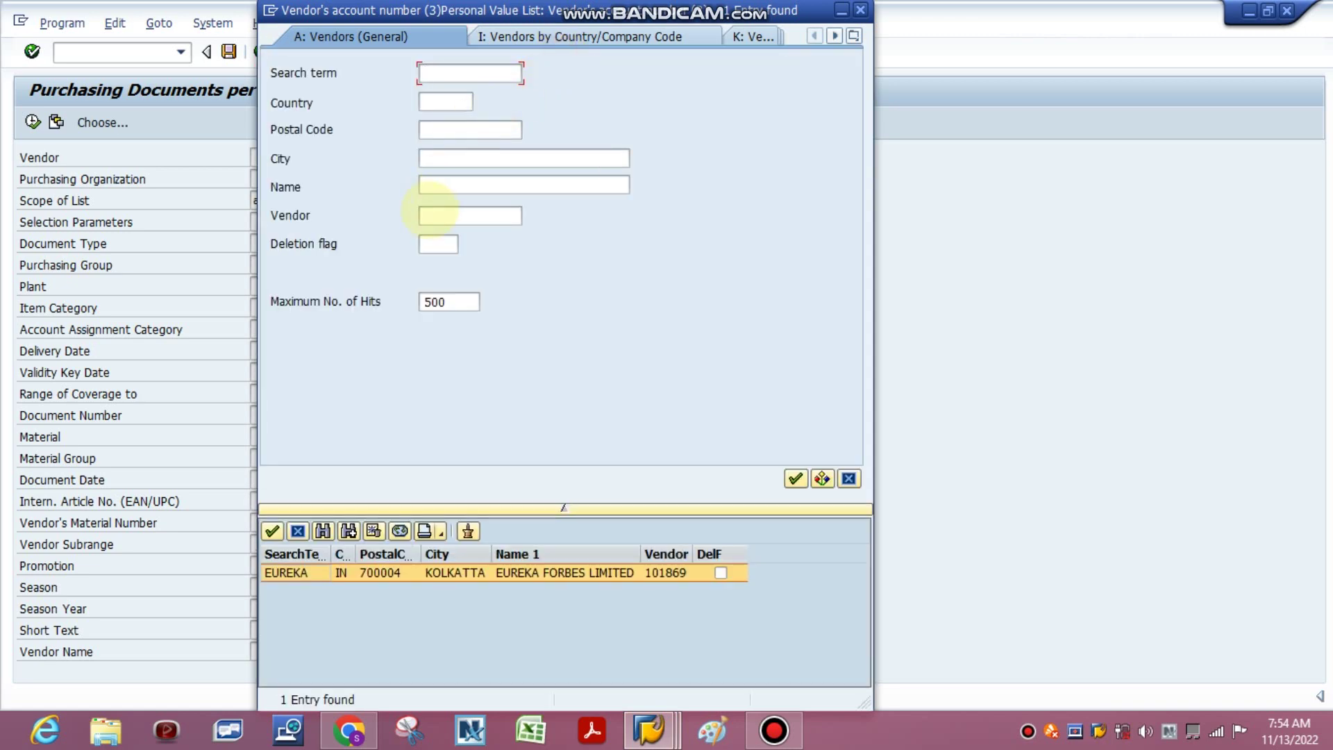
click(441, 185)
text(*sai*)
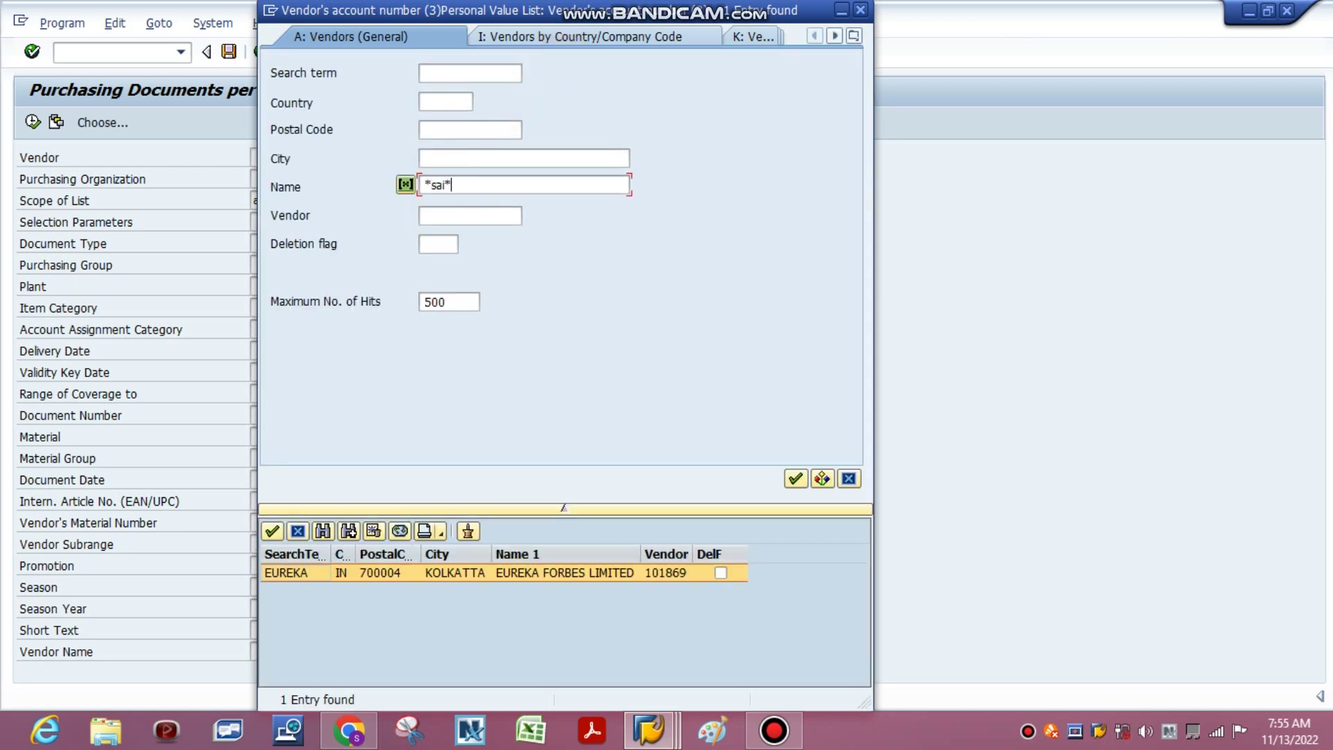
text(protective*)
key(Return)
double_click(653, 124)
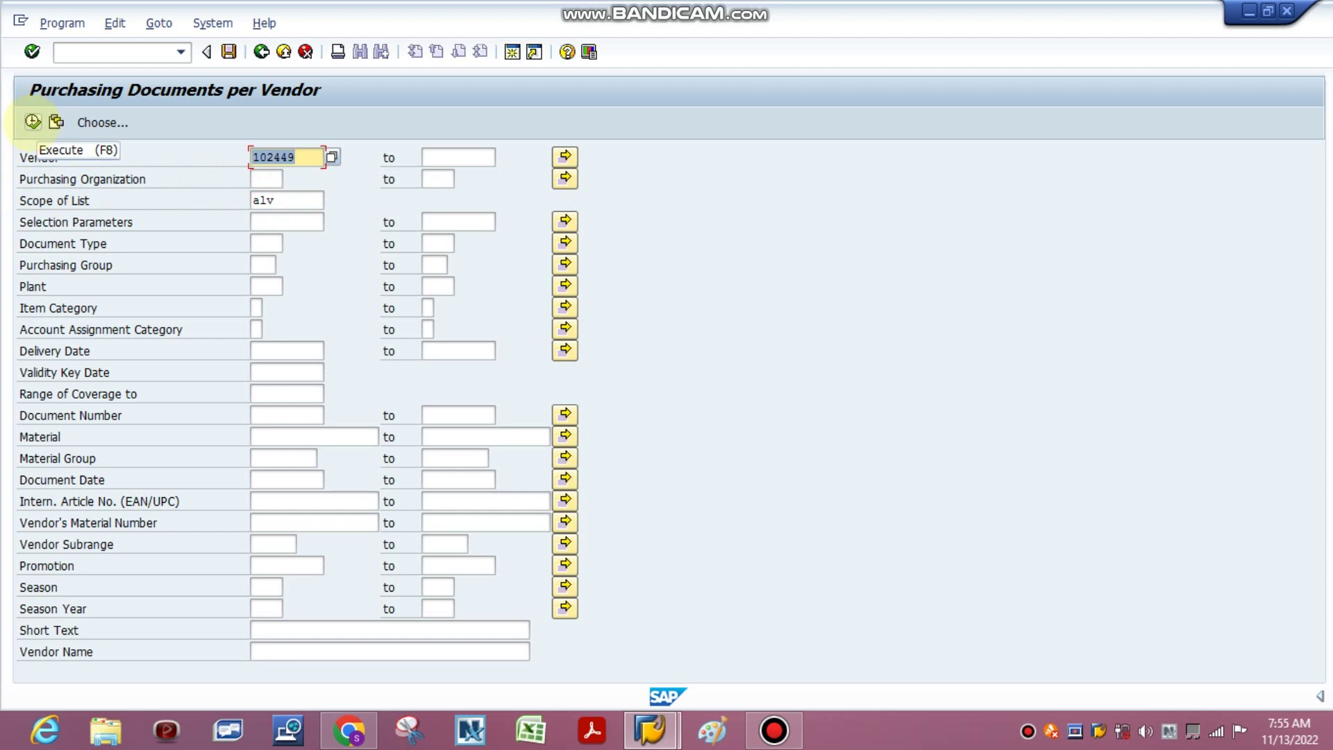
Execute the report and open the Painting System 300DFT purchase order dated 08.02.2021.
click(32, 122)
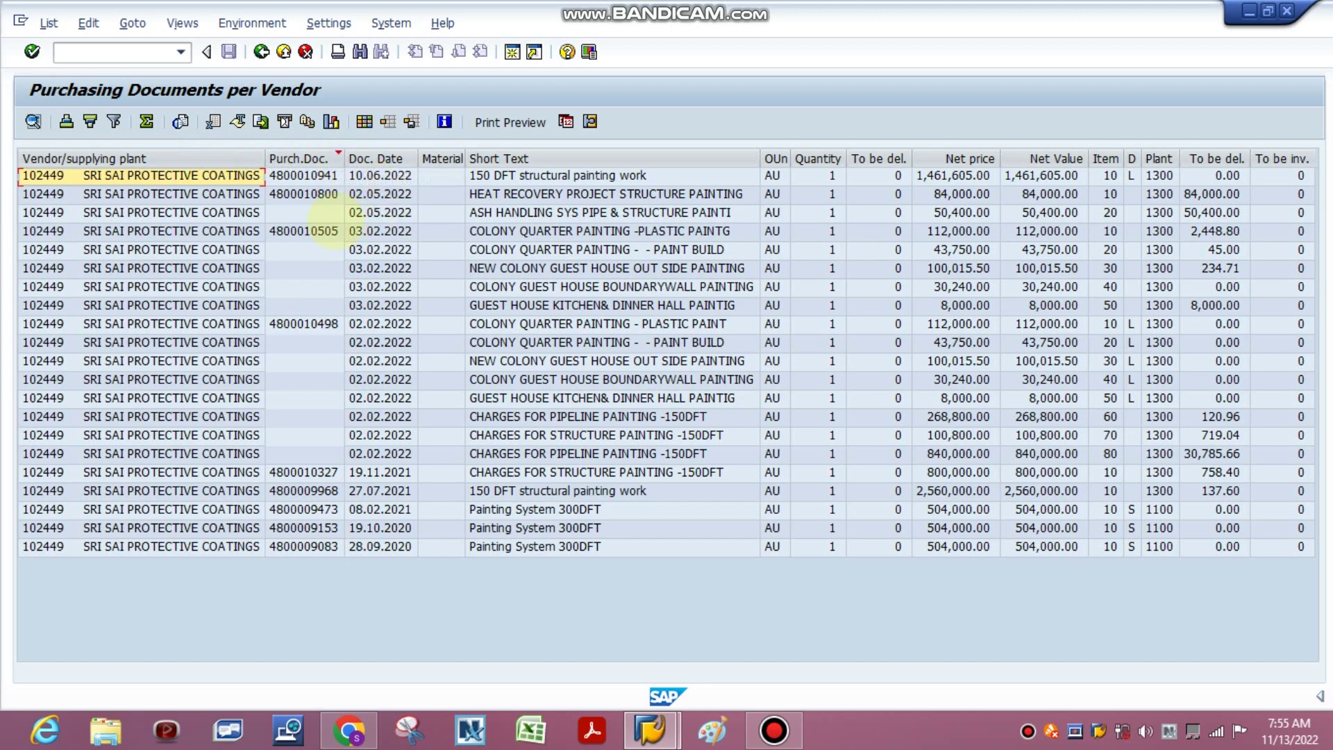
click(486, 176)
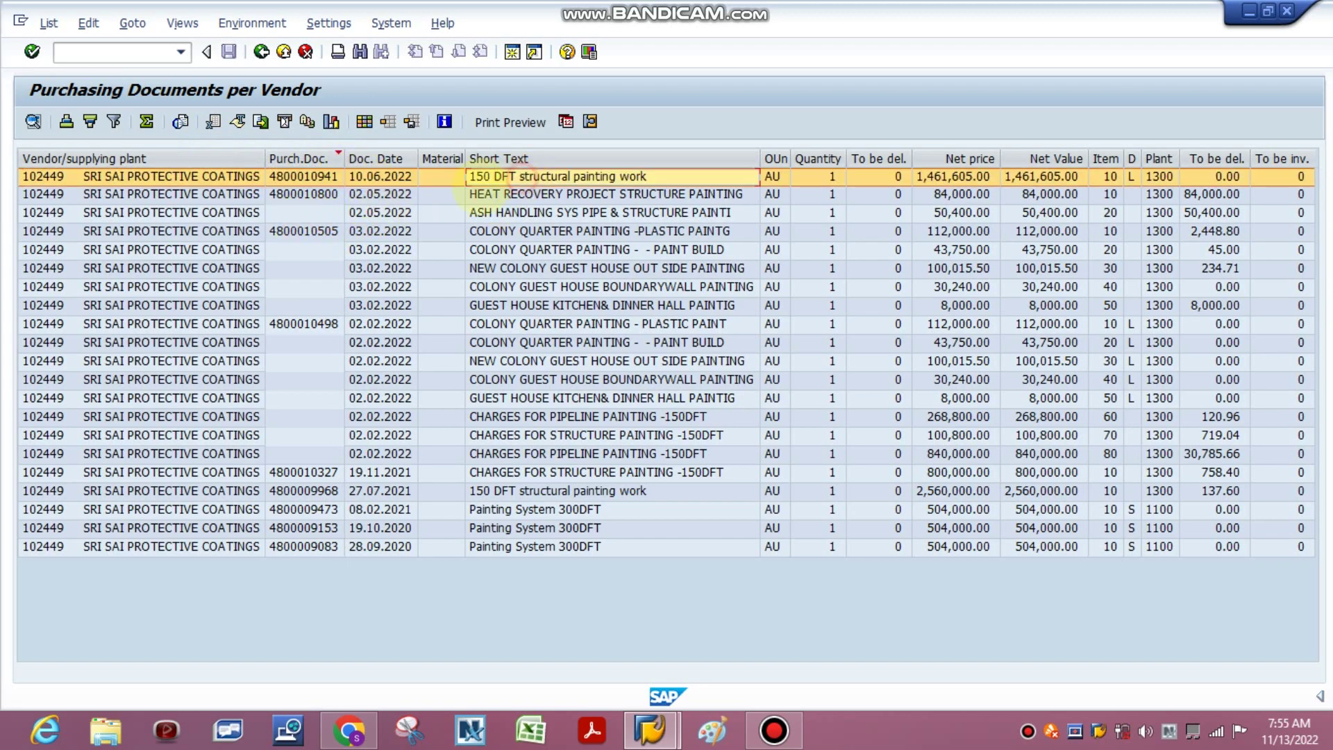
click(375, 158)
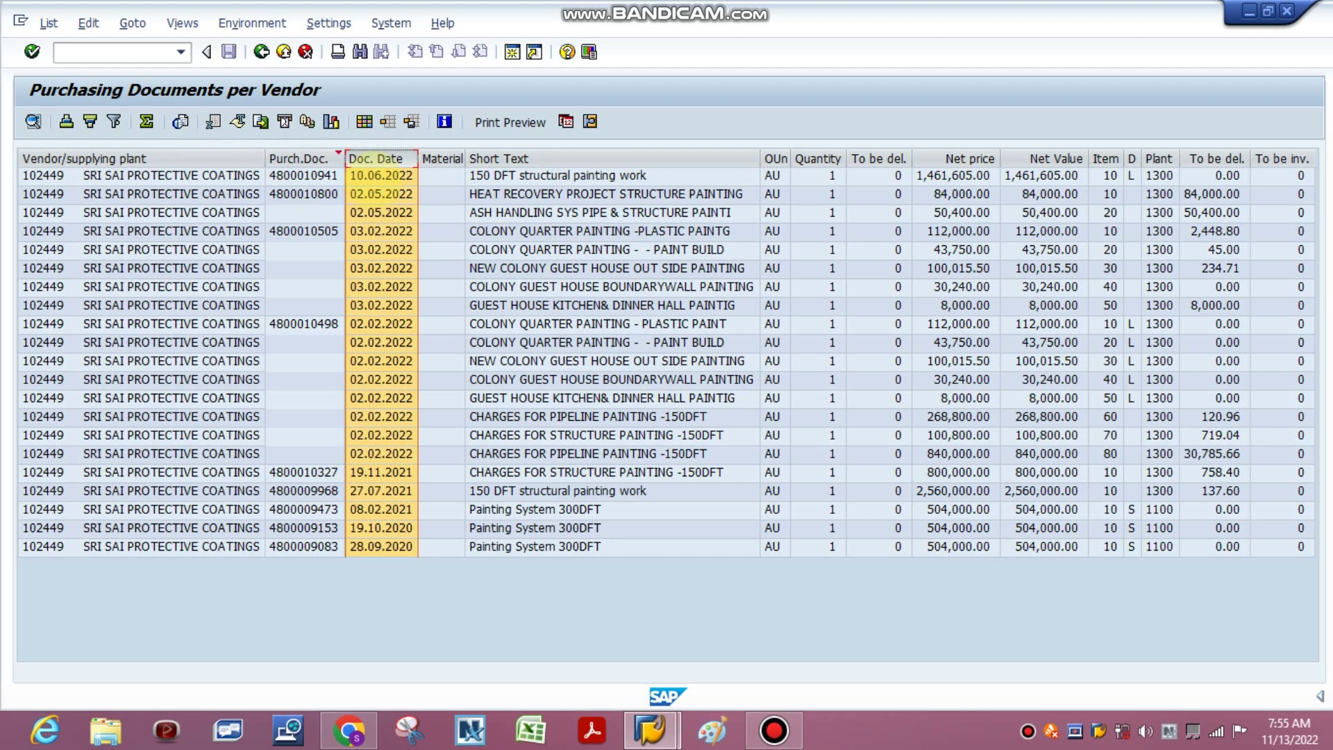
click(382, 177)
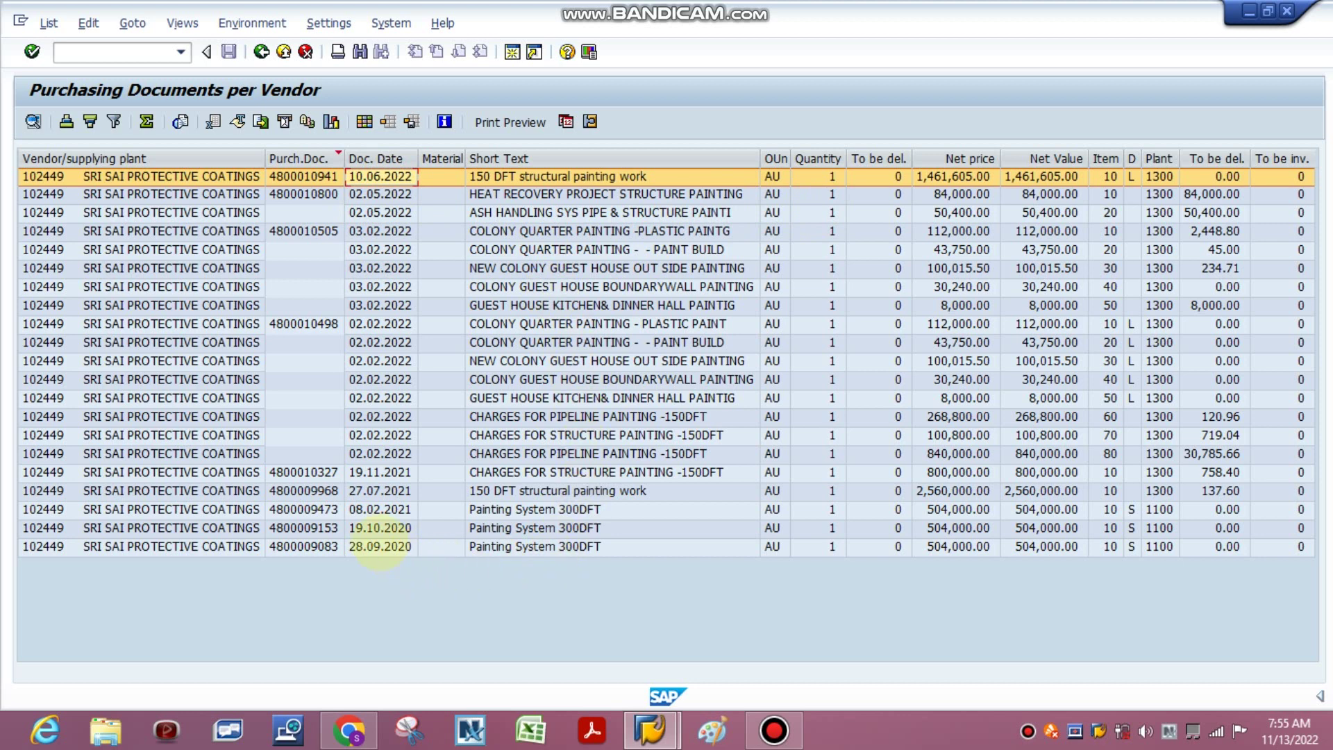
click(379, 510)
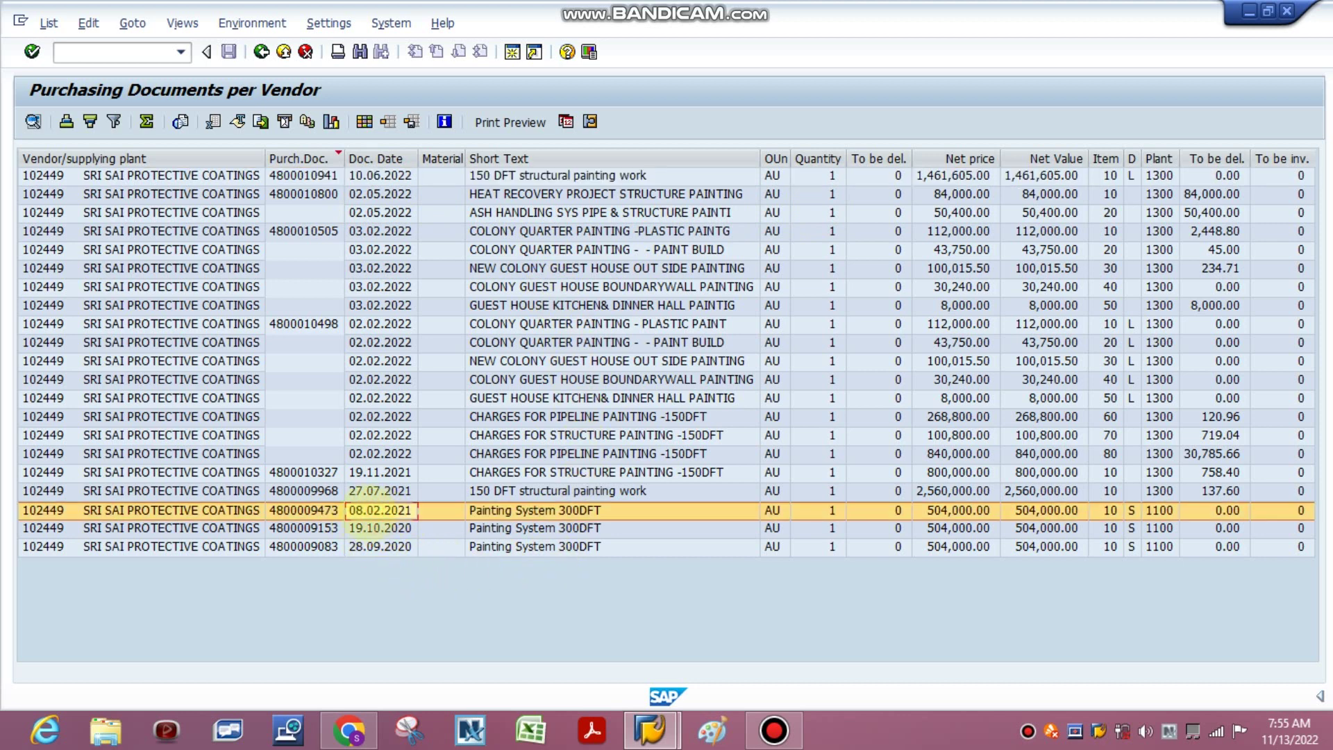
click(296, 511)
click(297, 512)
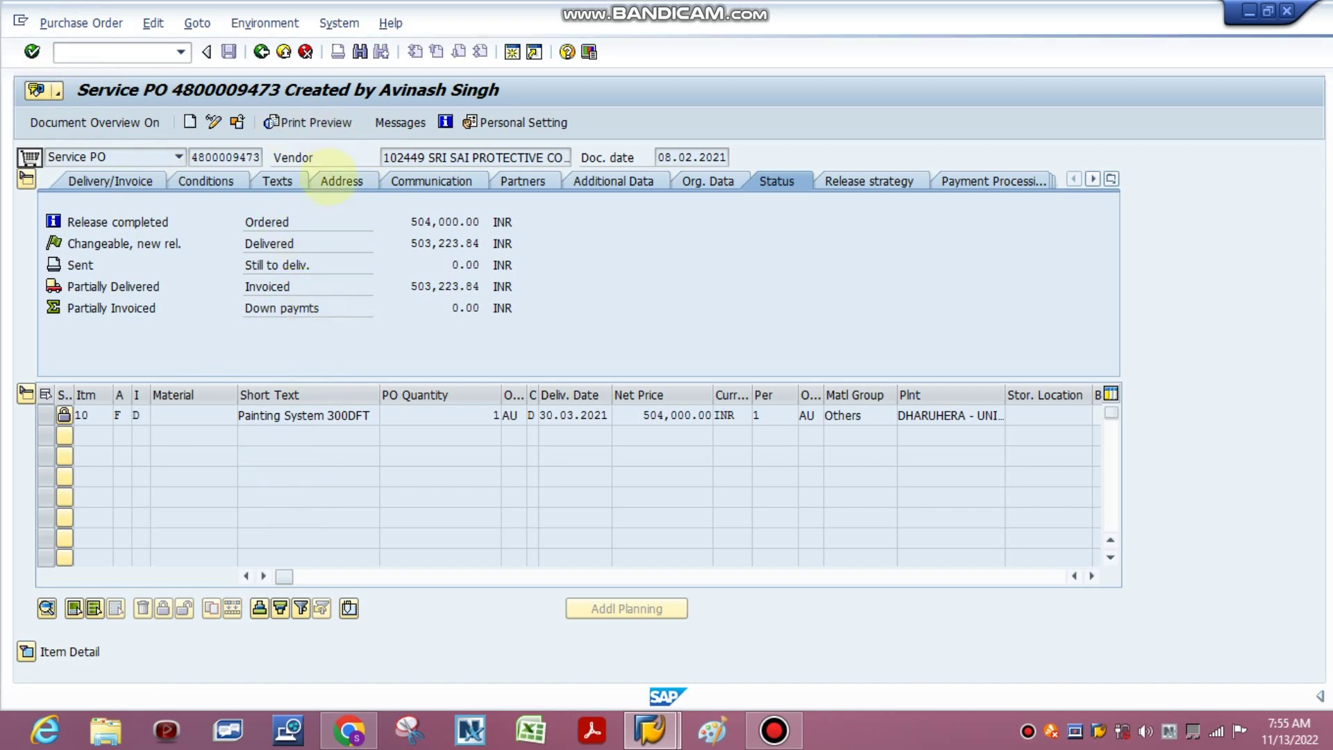
Print the purchase order through output device LOCL with Print Now enabled, using Microsoft XPS Document Writer.
key(ctrl+p)
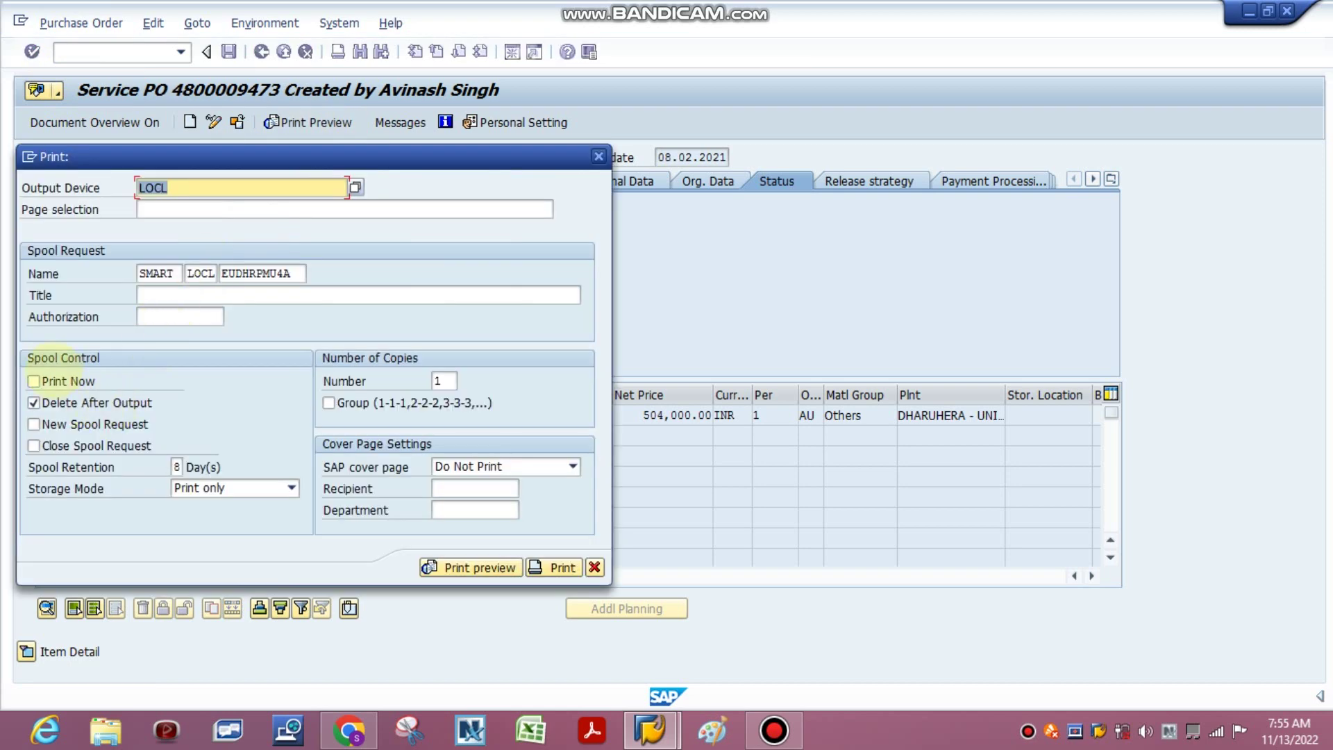
click(33, 381)
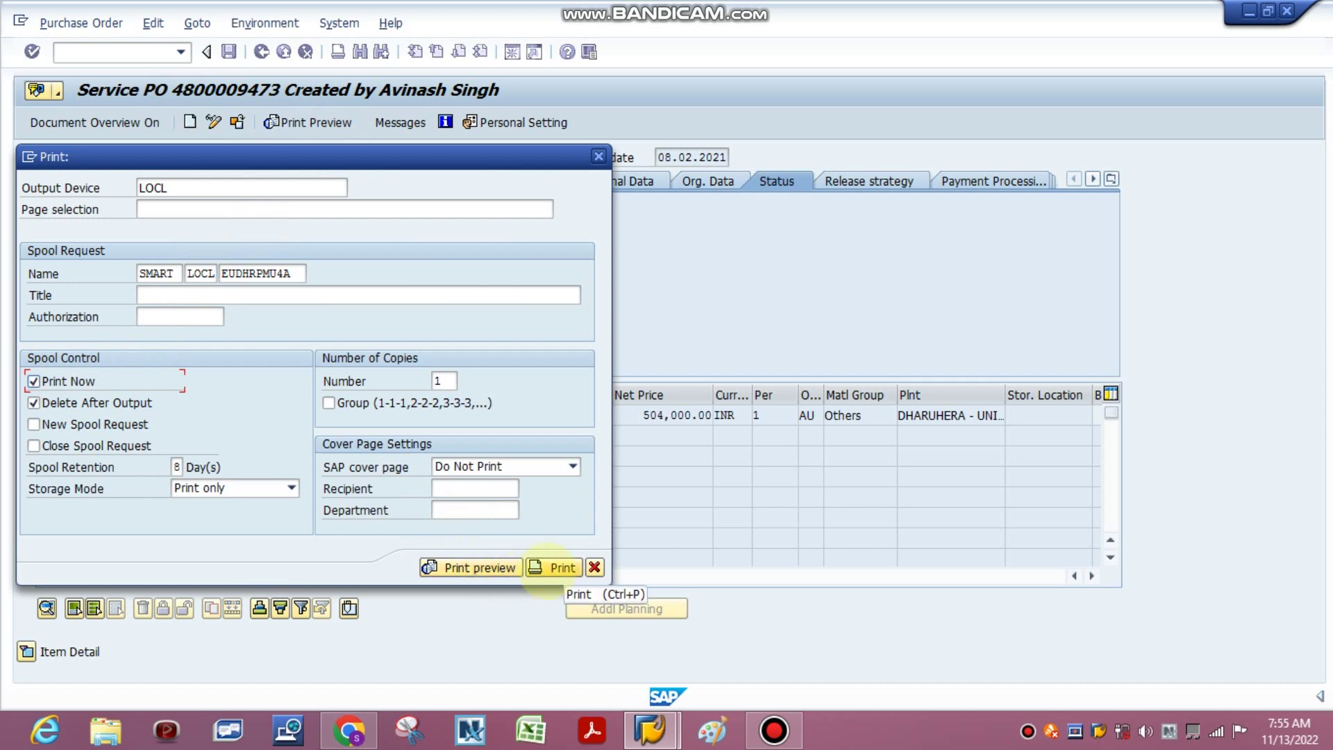
click(546, 566)
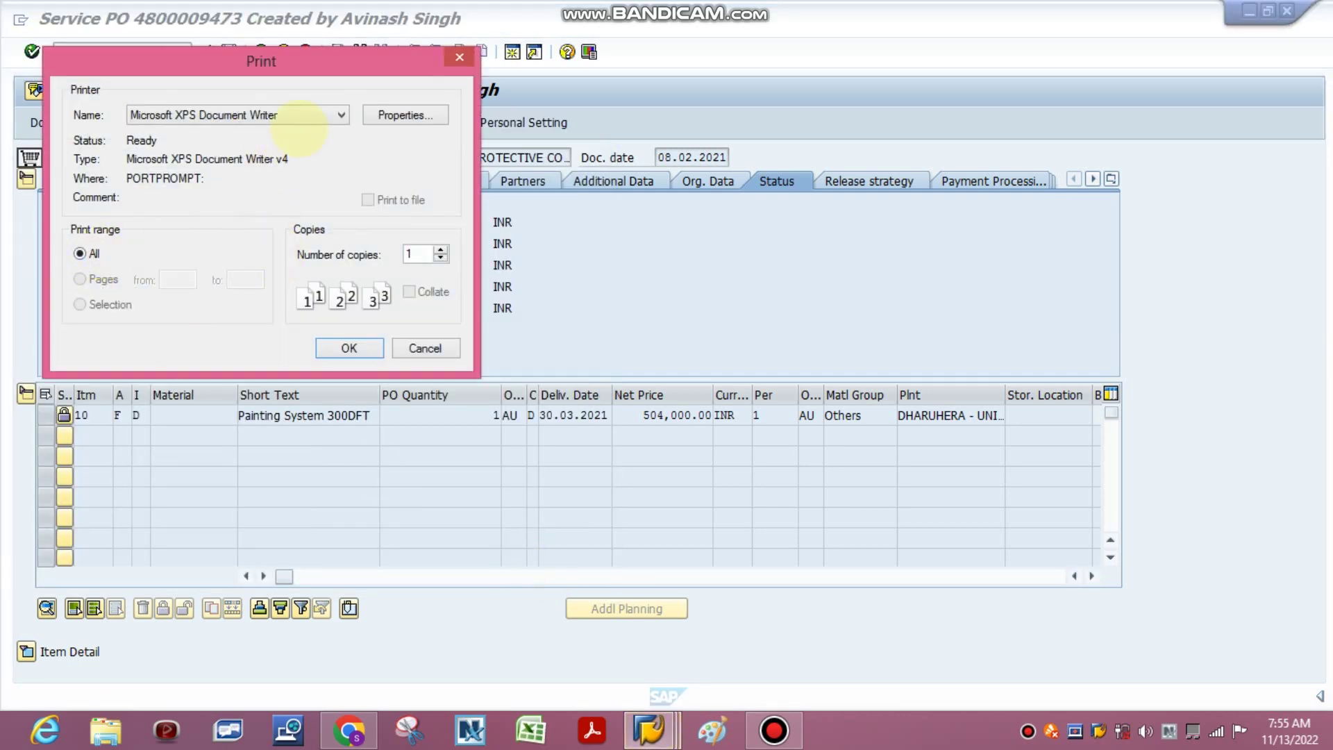
click(306, 115)
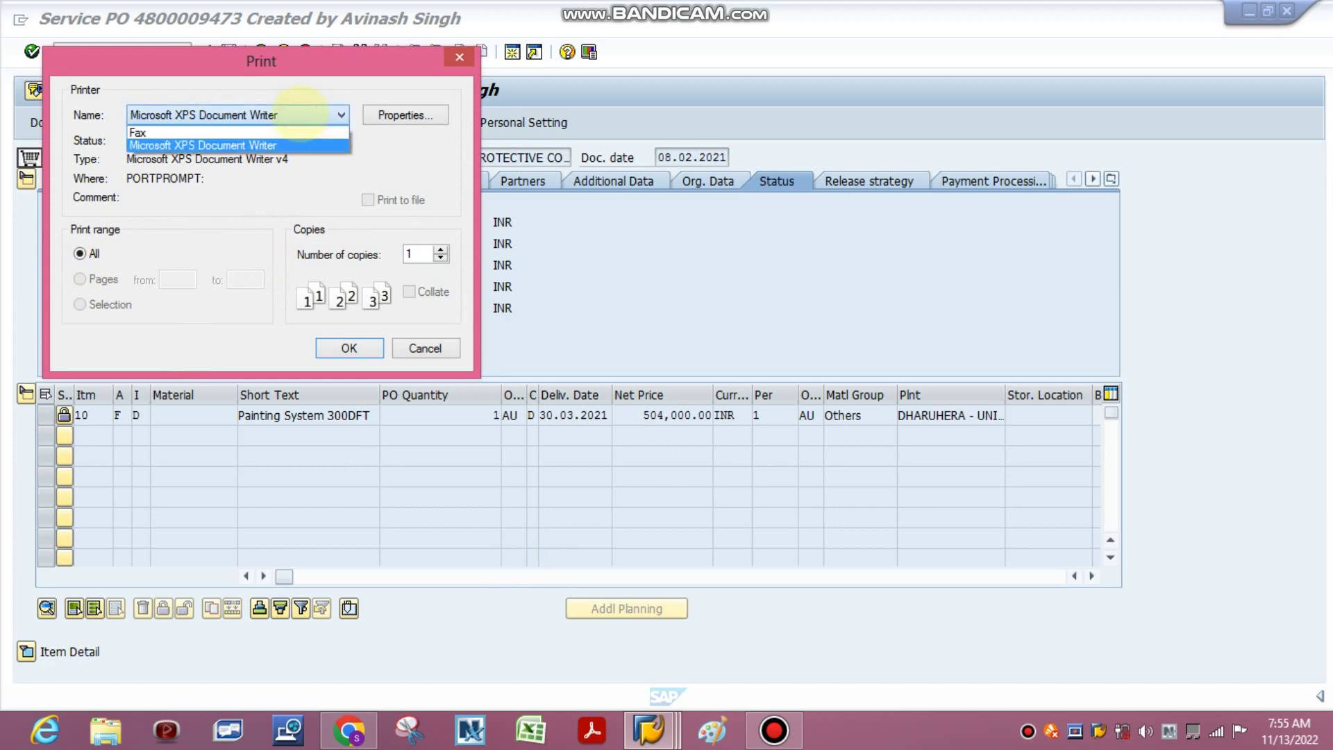
click(300, 114)
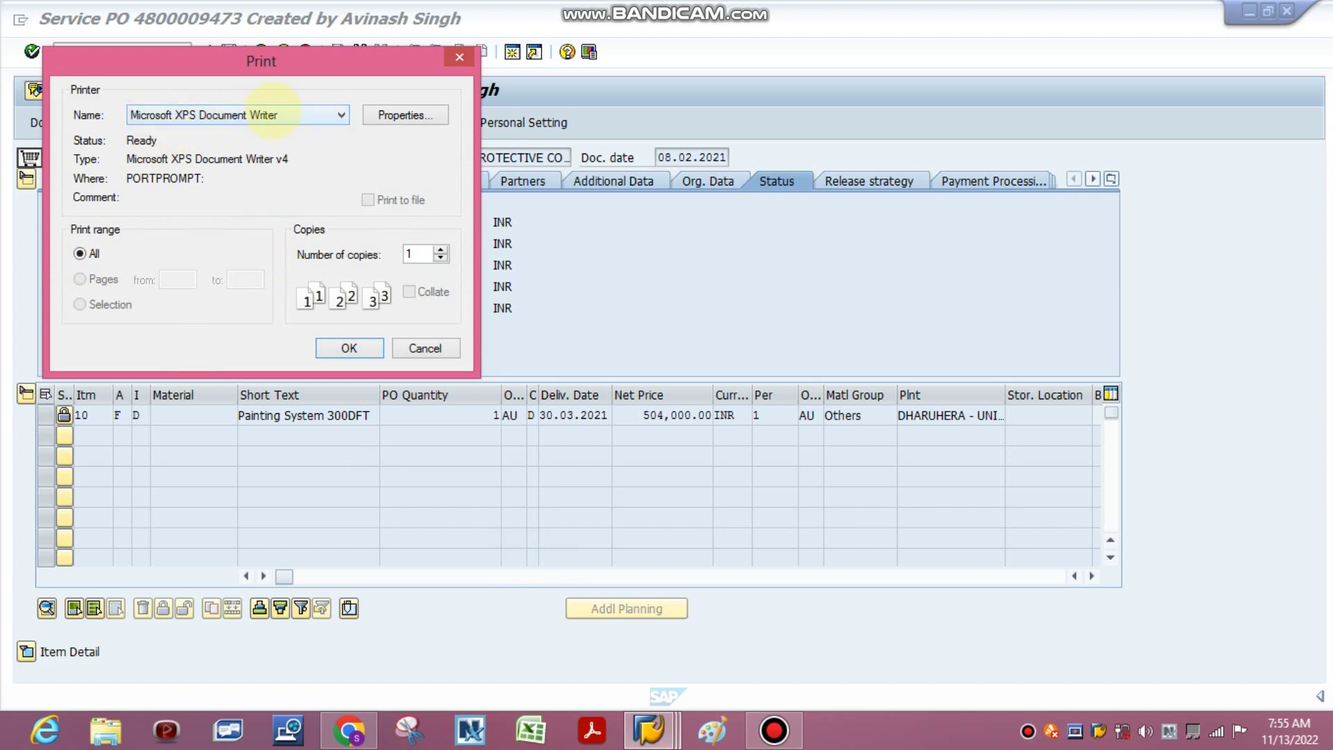
click(274, 112)
click(273, 113)
click(349, 347)
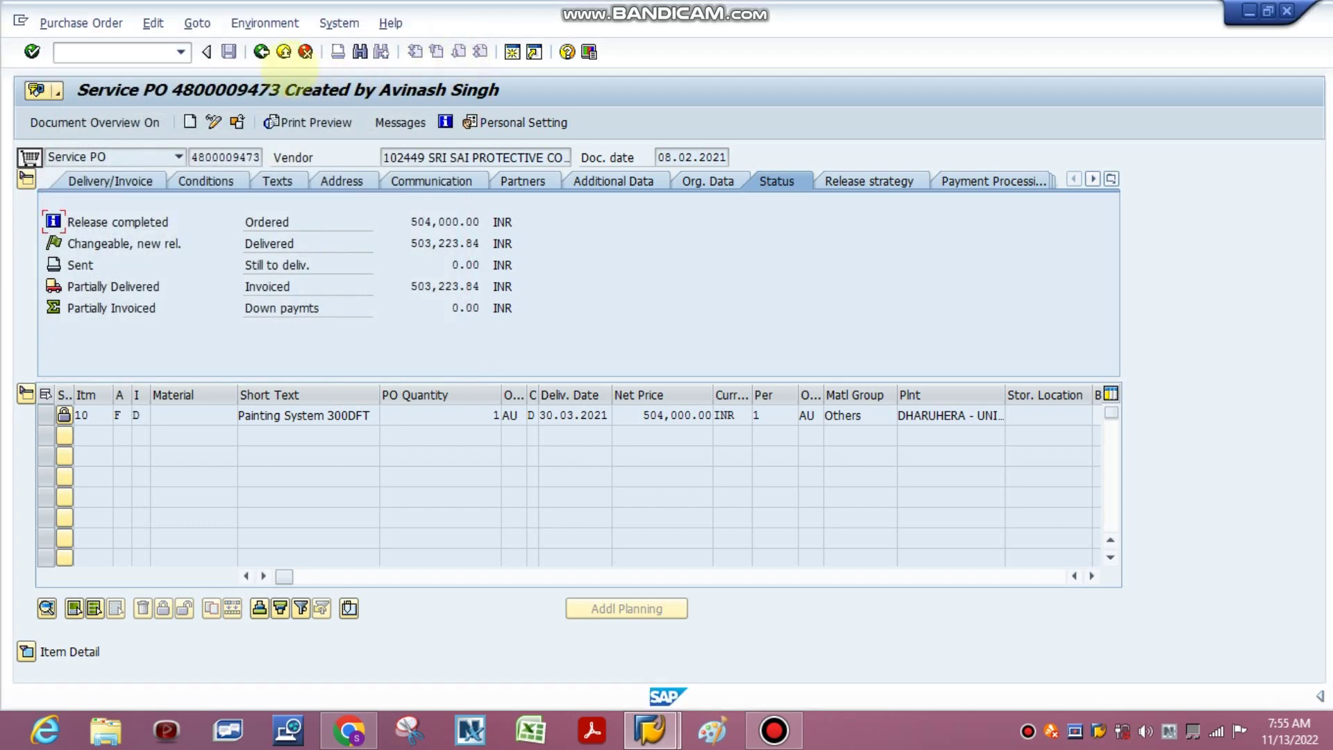
Return to the report's selection screen, and exit the purchase order in the other session to SAP Easy Access.
click(261, 52)
click(261, 51)
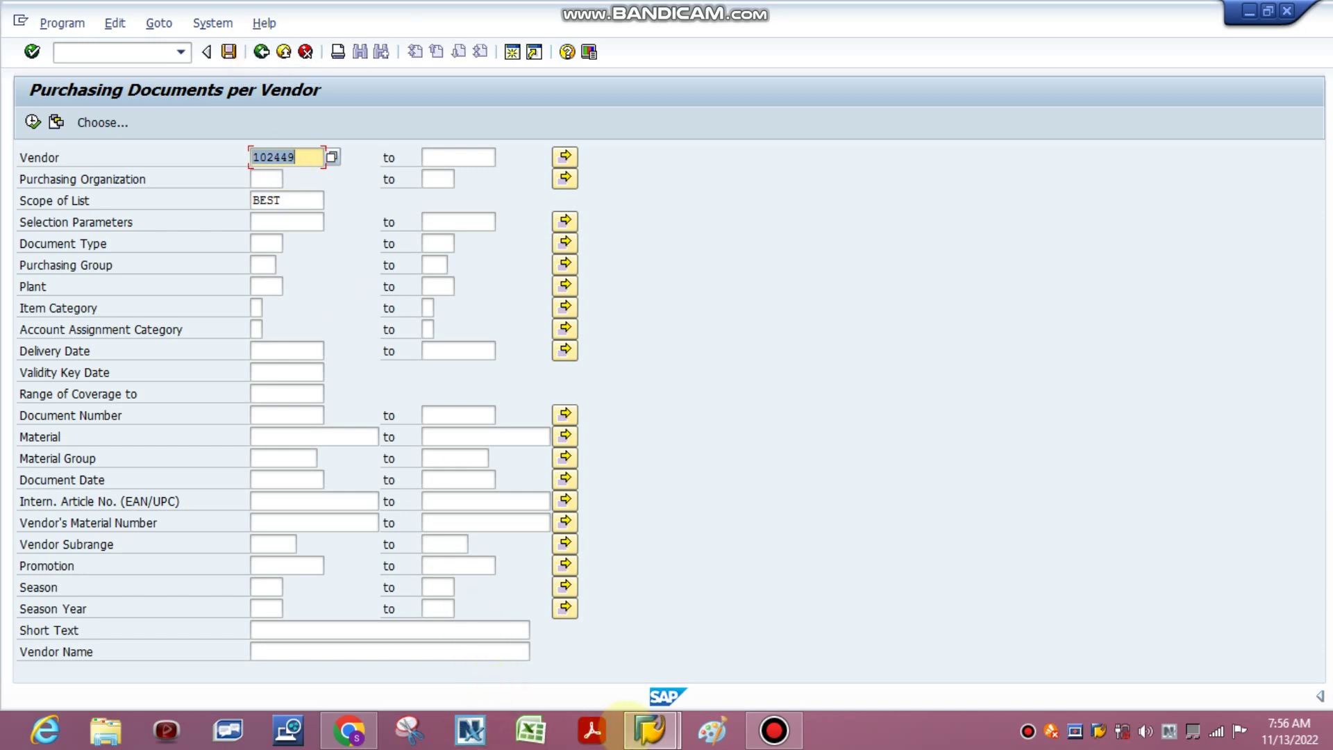
click(651, 728)
click(620, 672)
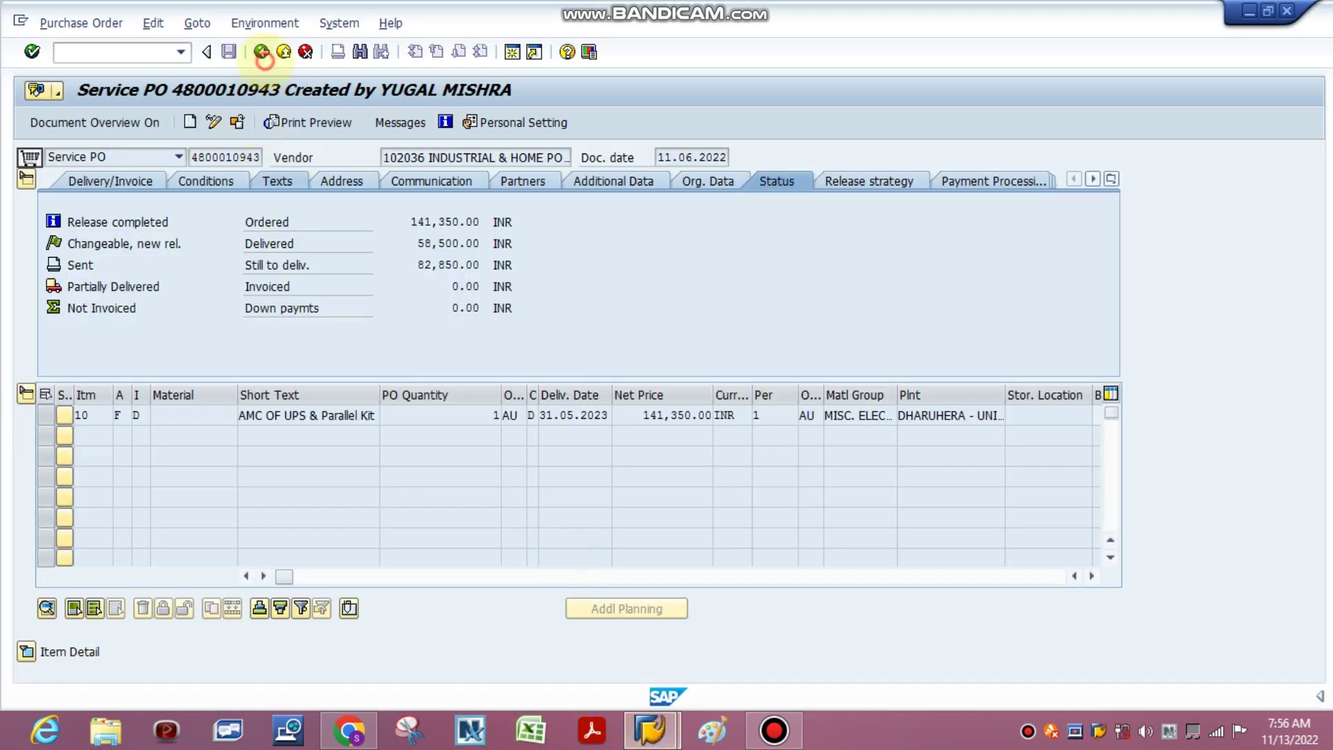
click(261, 51)
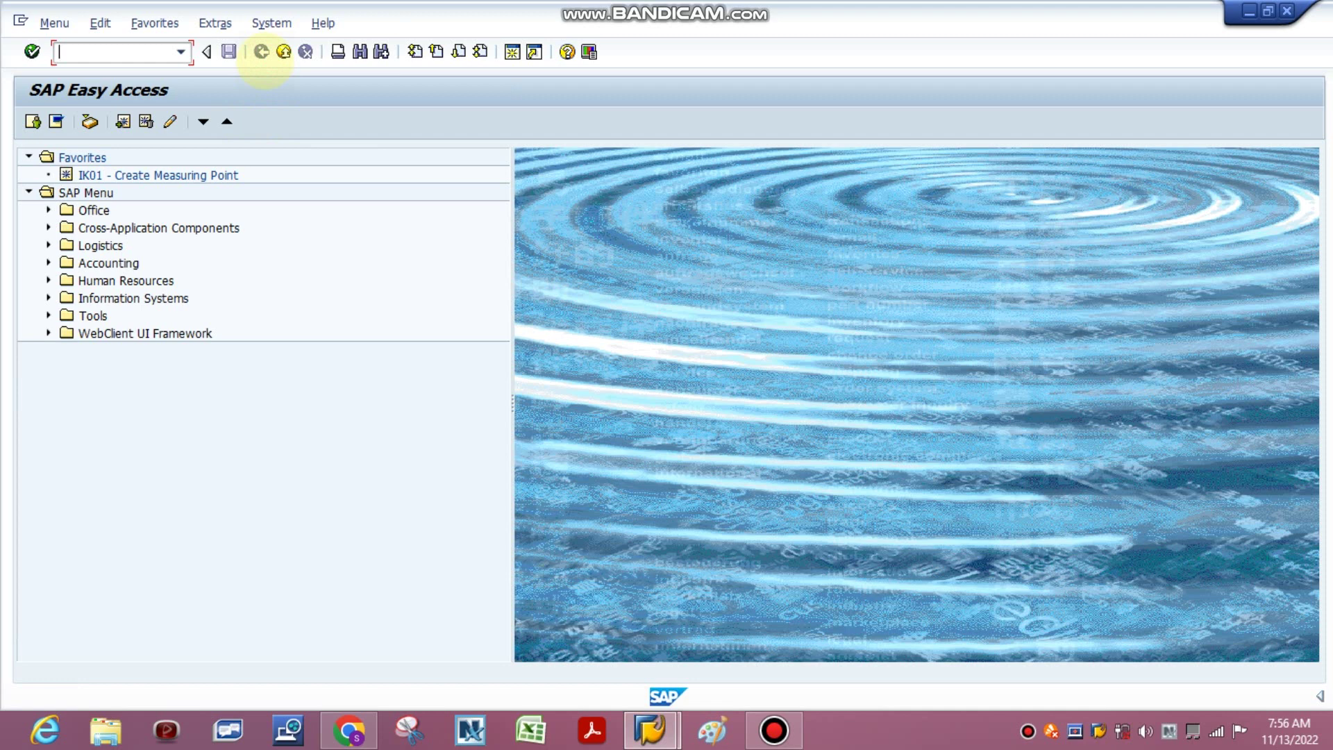
Run transaction iw33 and display the maintenance order "Motor to be replace" from the list of recent orders.
text(iw33)
key(Return)
key(BackSpace)
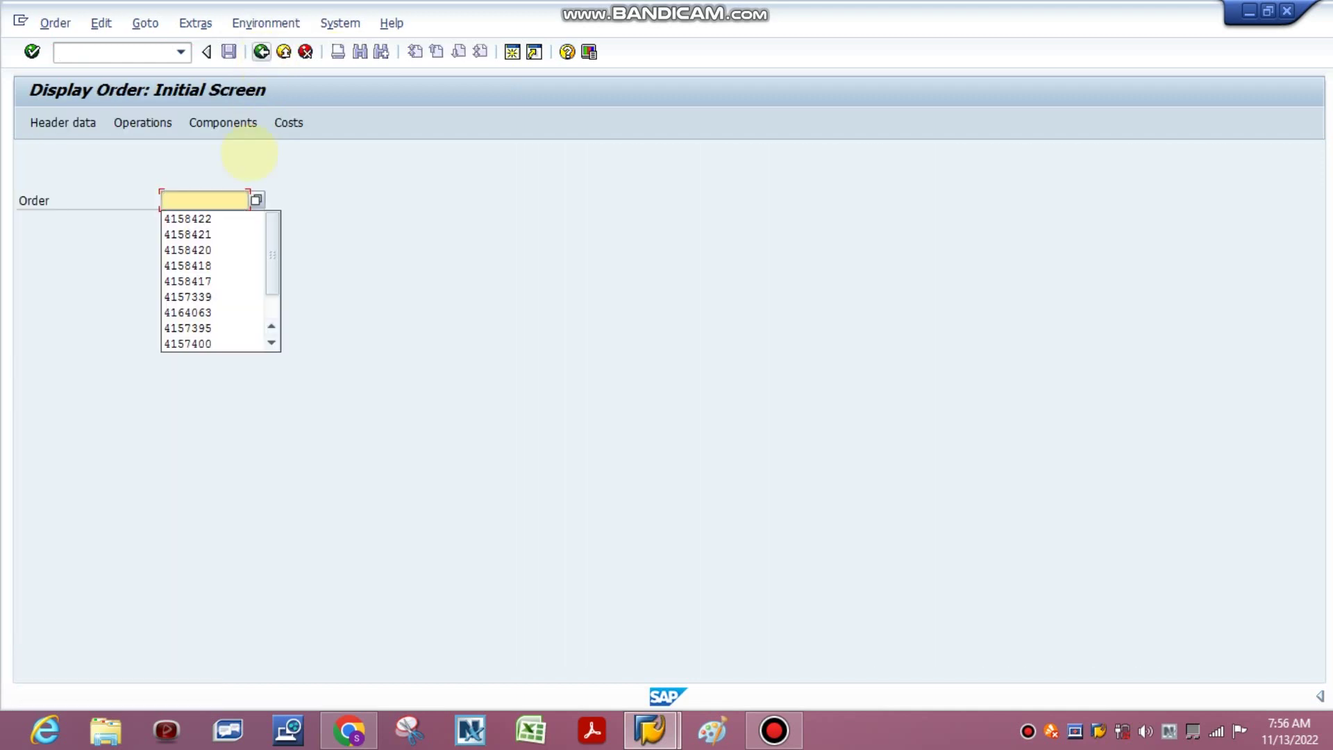
click(193, 220)
key(Return)
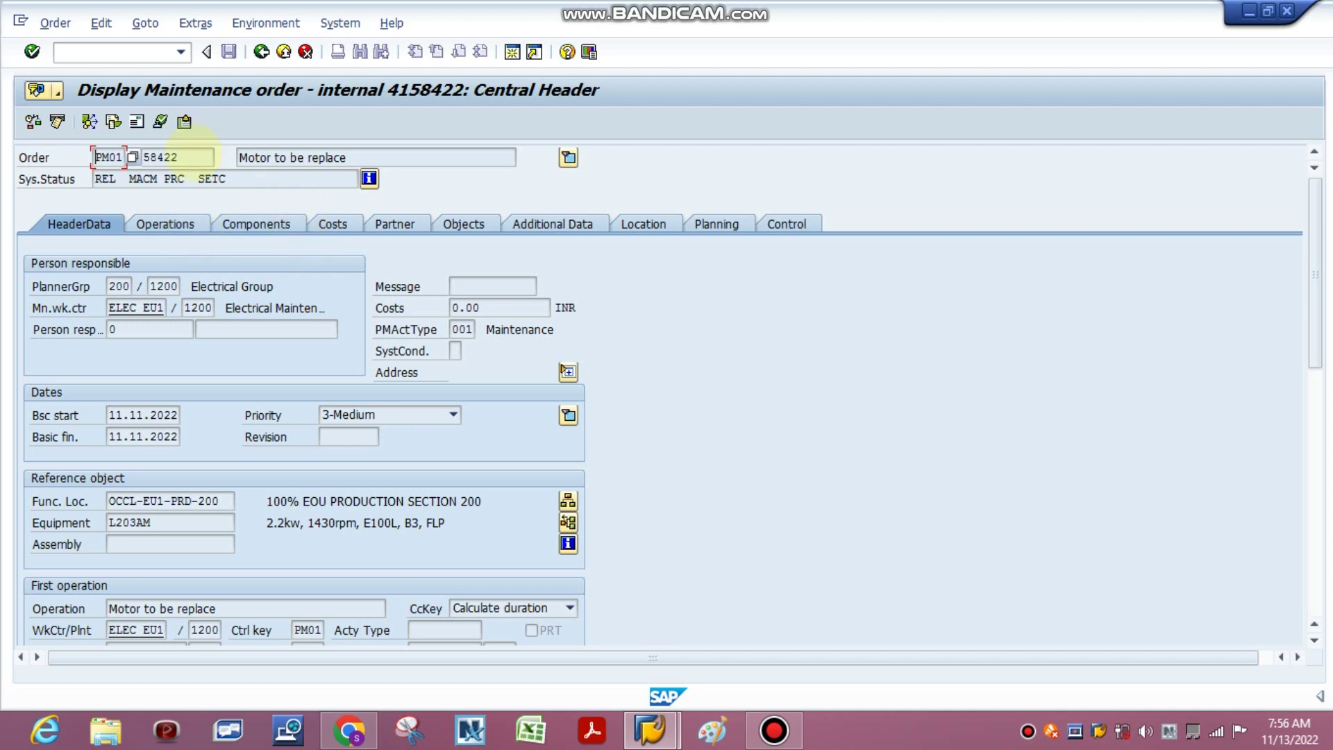
Check the print options offered for the maintenance order in display mode.
double_click(166, 157)
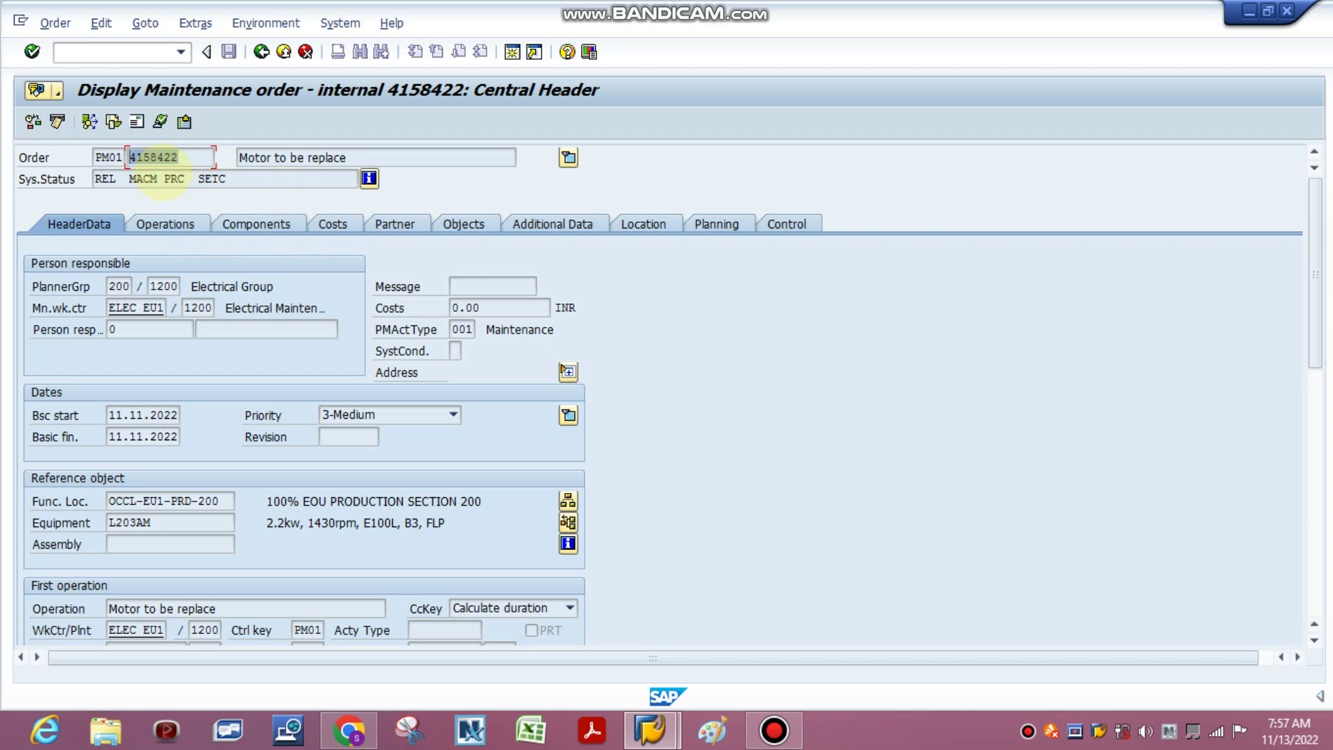
click(55, 23)
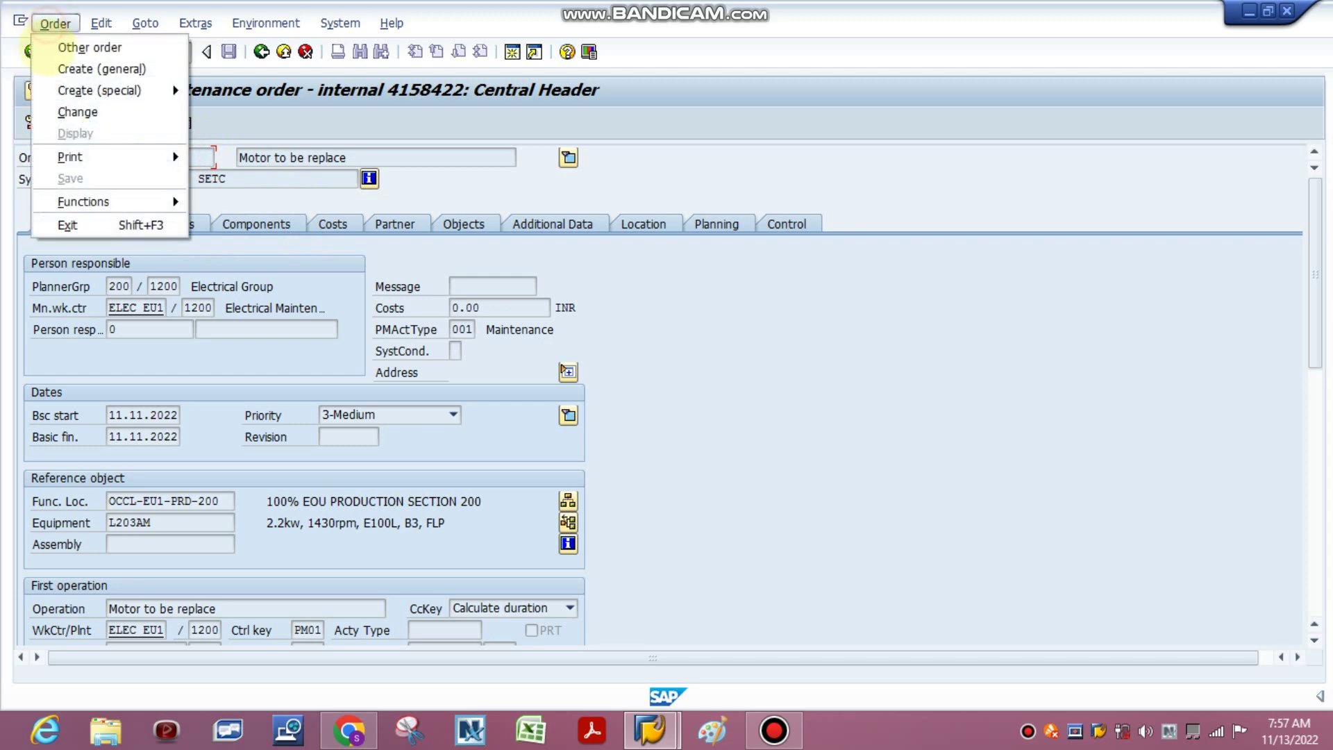
mouse_move(84, 159)
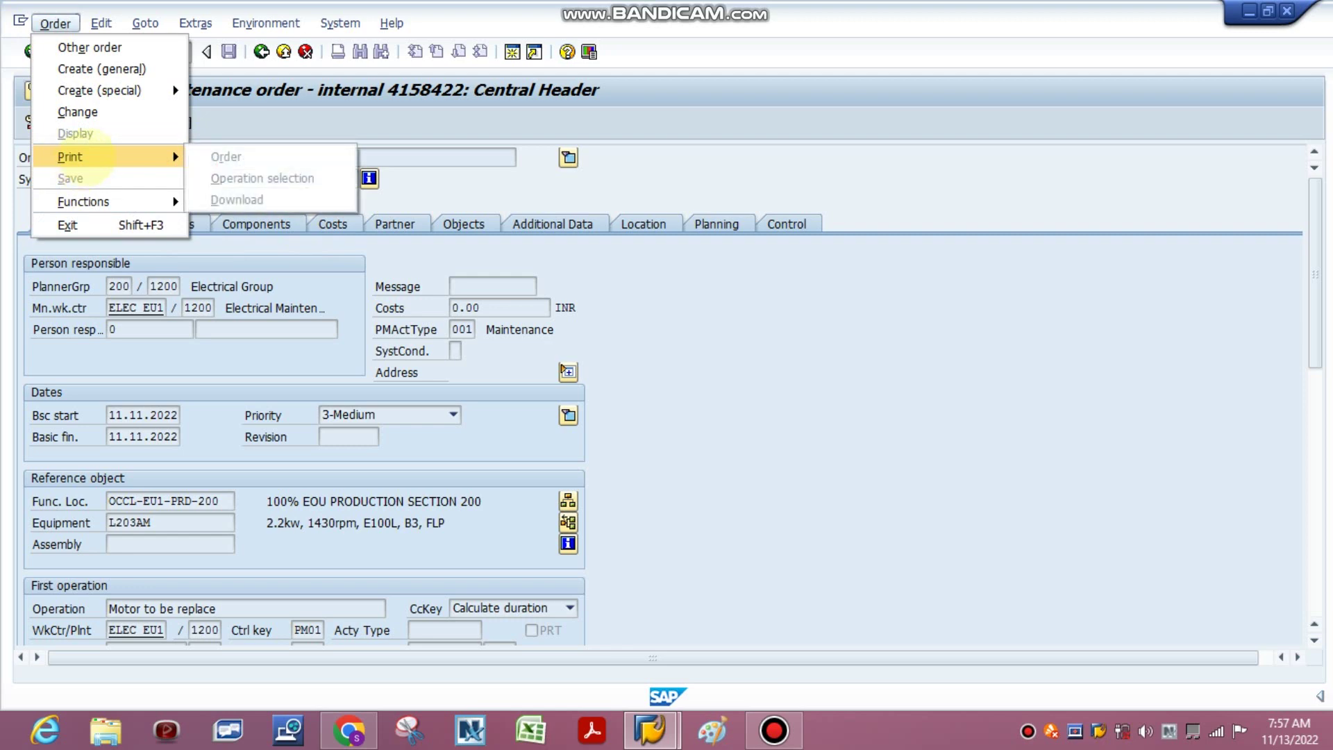
click(722, 333)
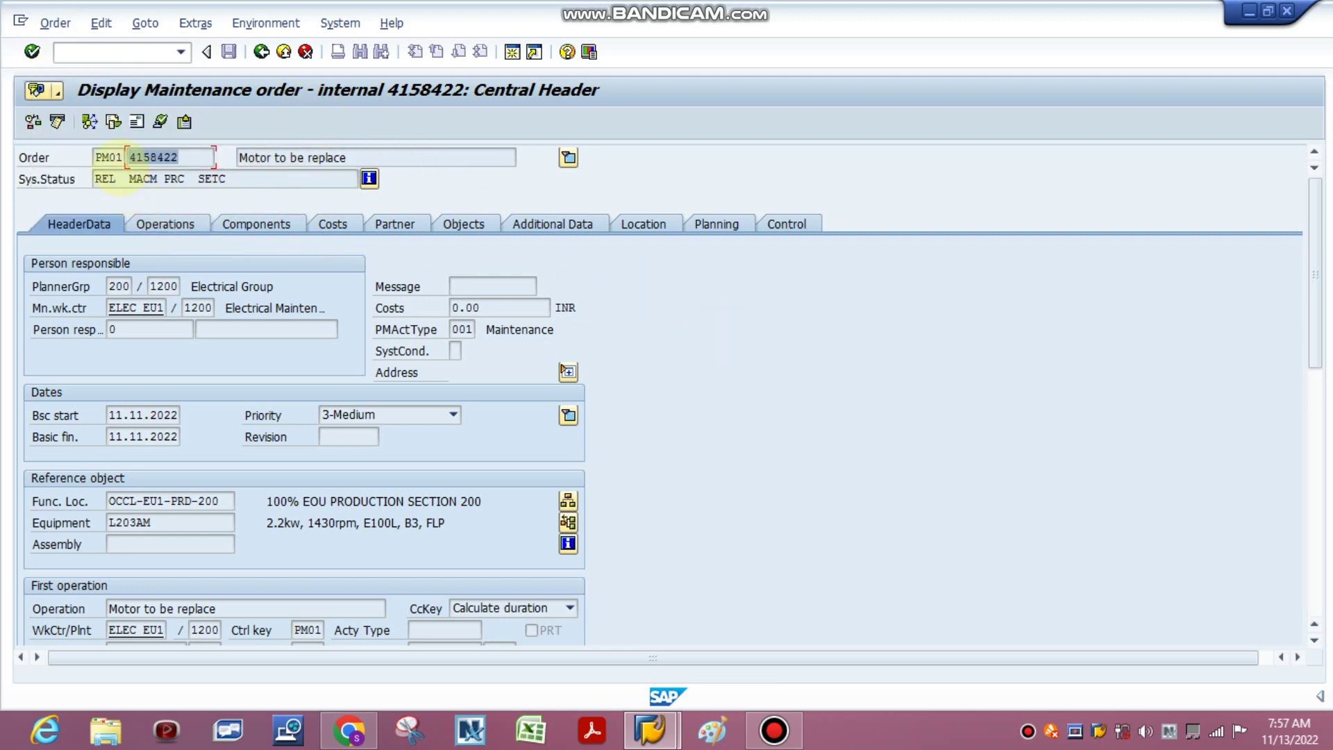
Leave the order display for SAP Easy Access, and open the same maintenance order in change mode with transaction iw32.
click(261, 52)
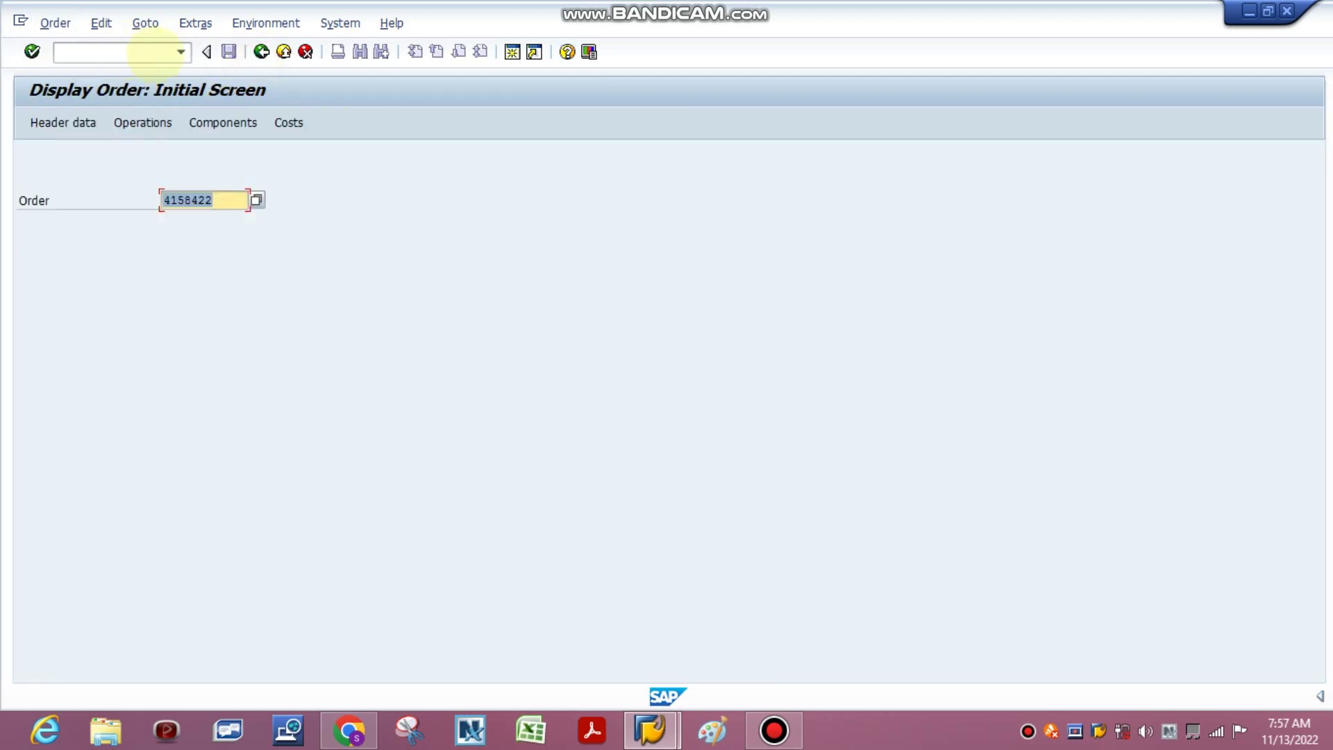
text(iw)
key(BackSpace)
key(BackSpace)
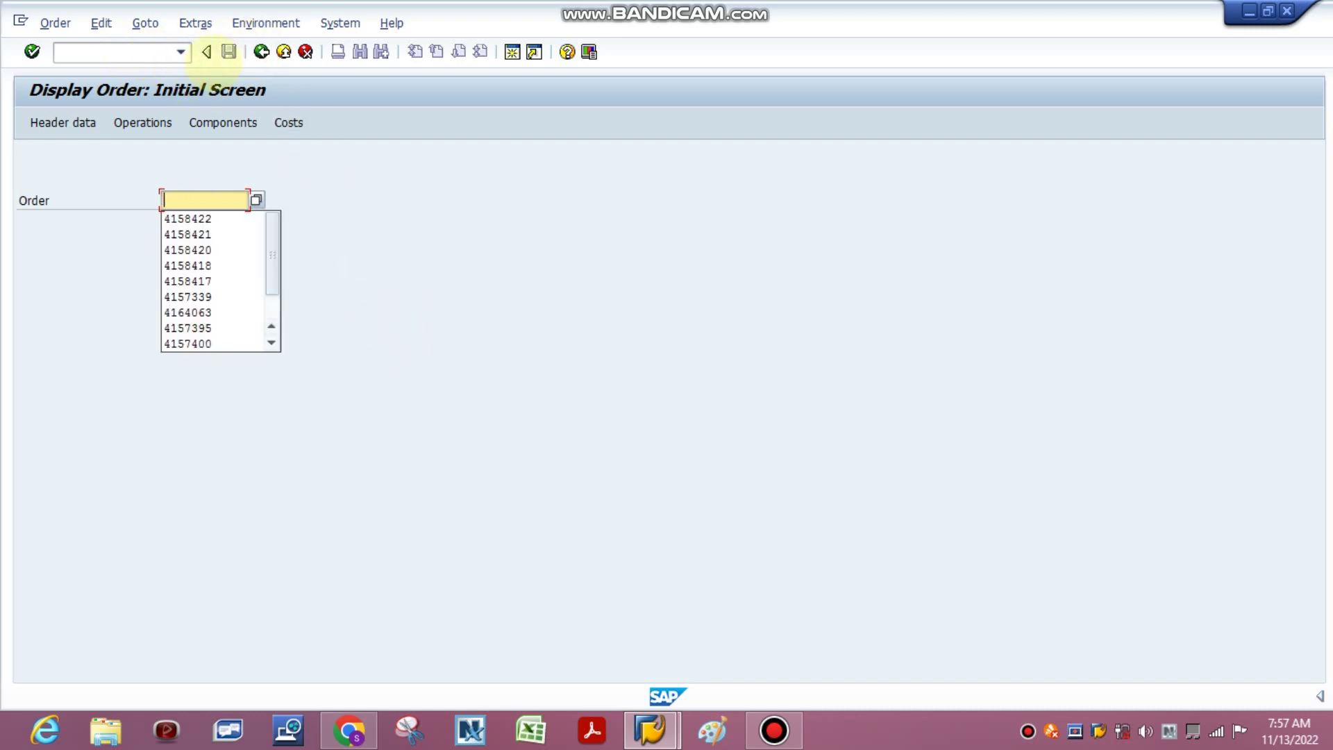
click(261, 51)
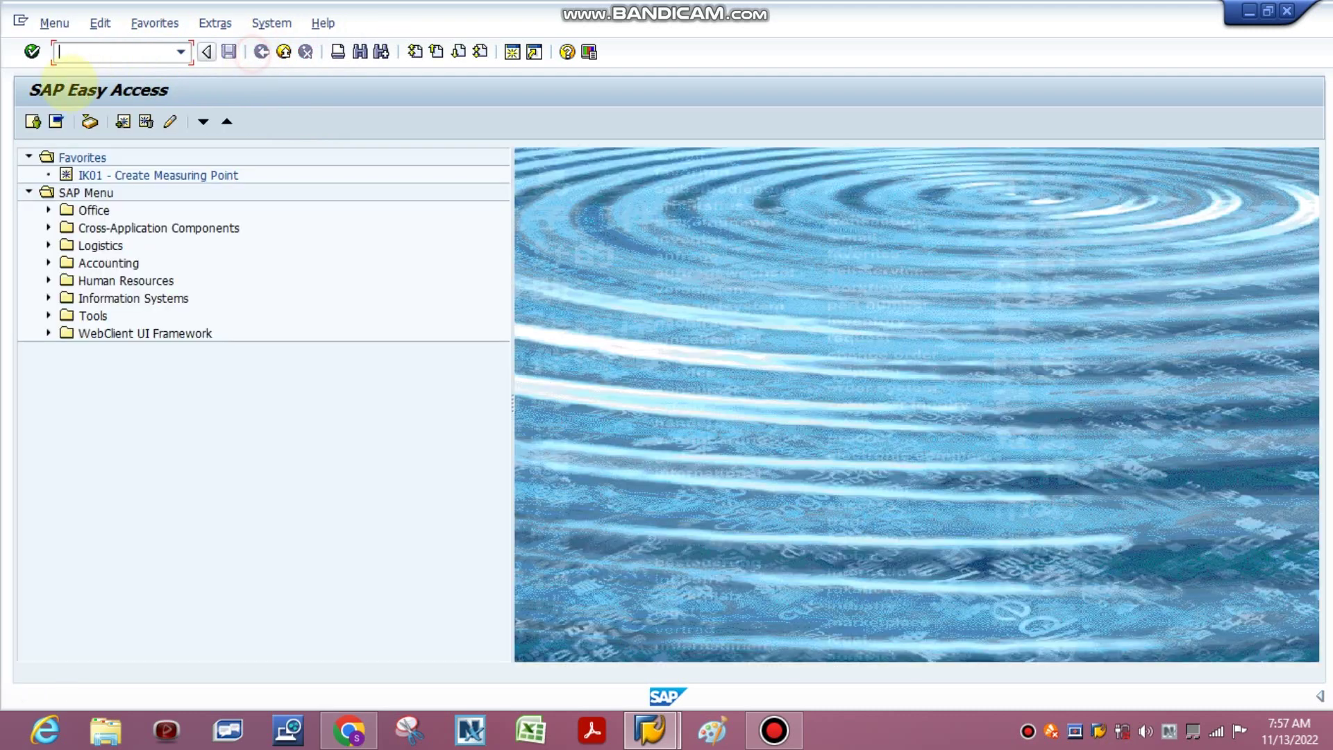
text(iw32)
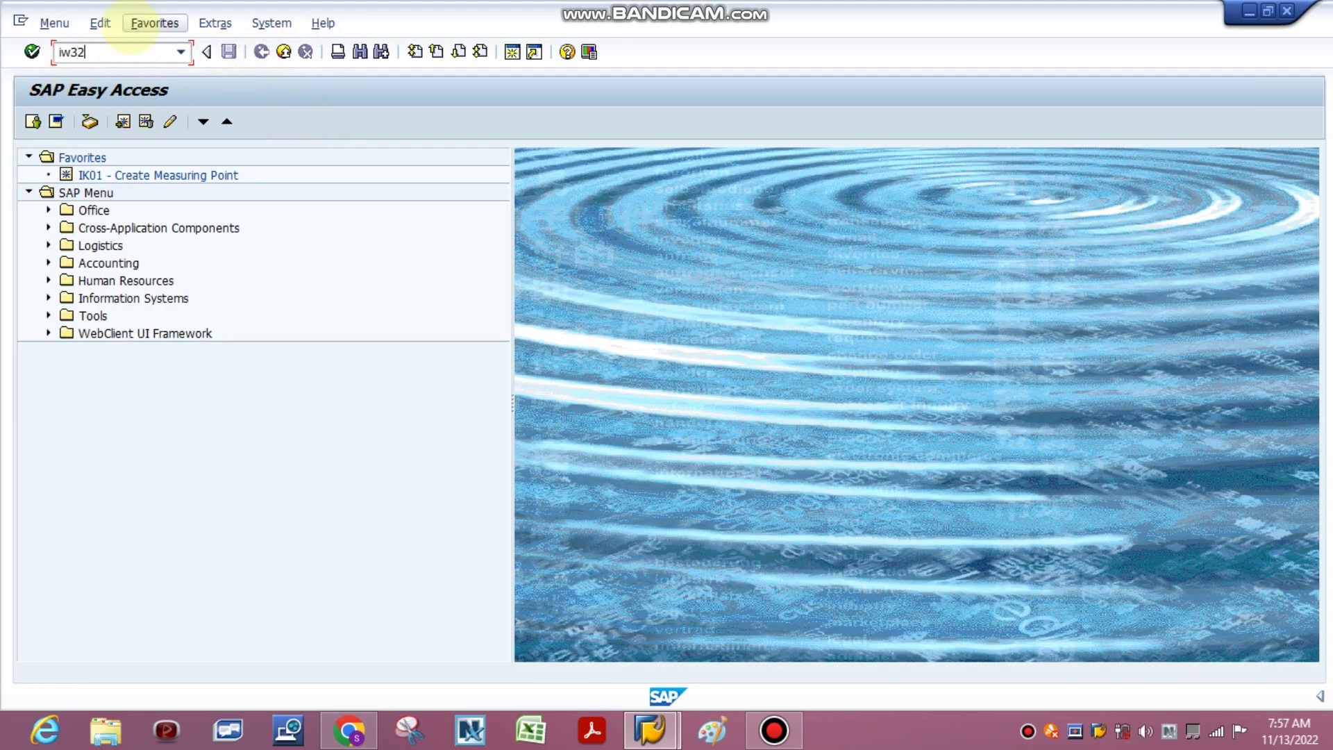
key(Return)
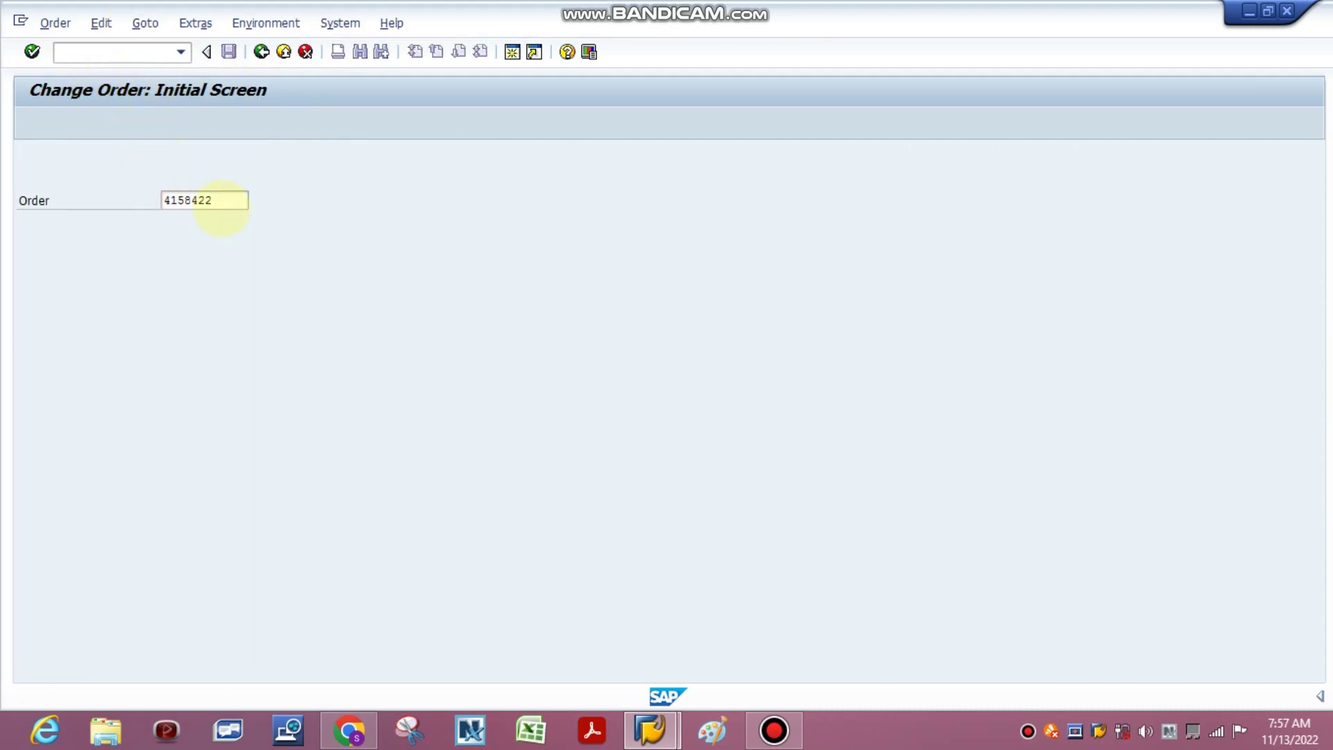
key(Return)
Open the shop papers selection for printing the maintenance order, and look through the available papers.
click(54, 22)
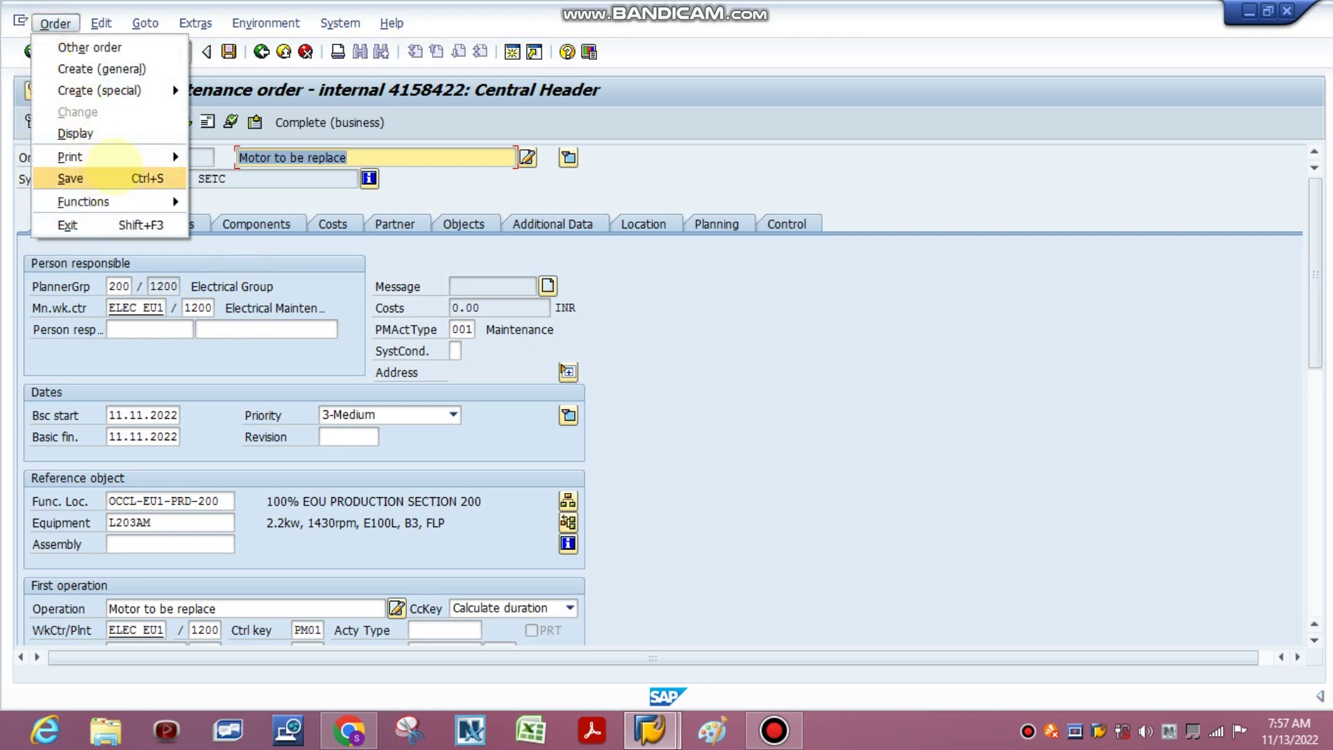
mouse_move(104, 157)
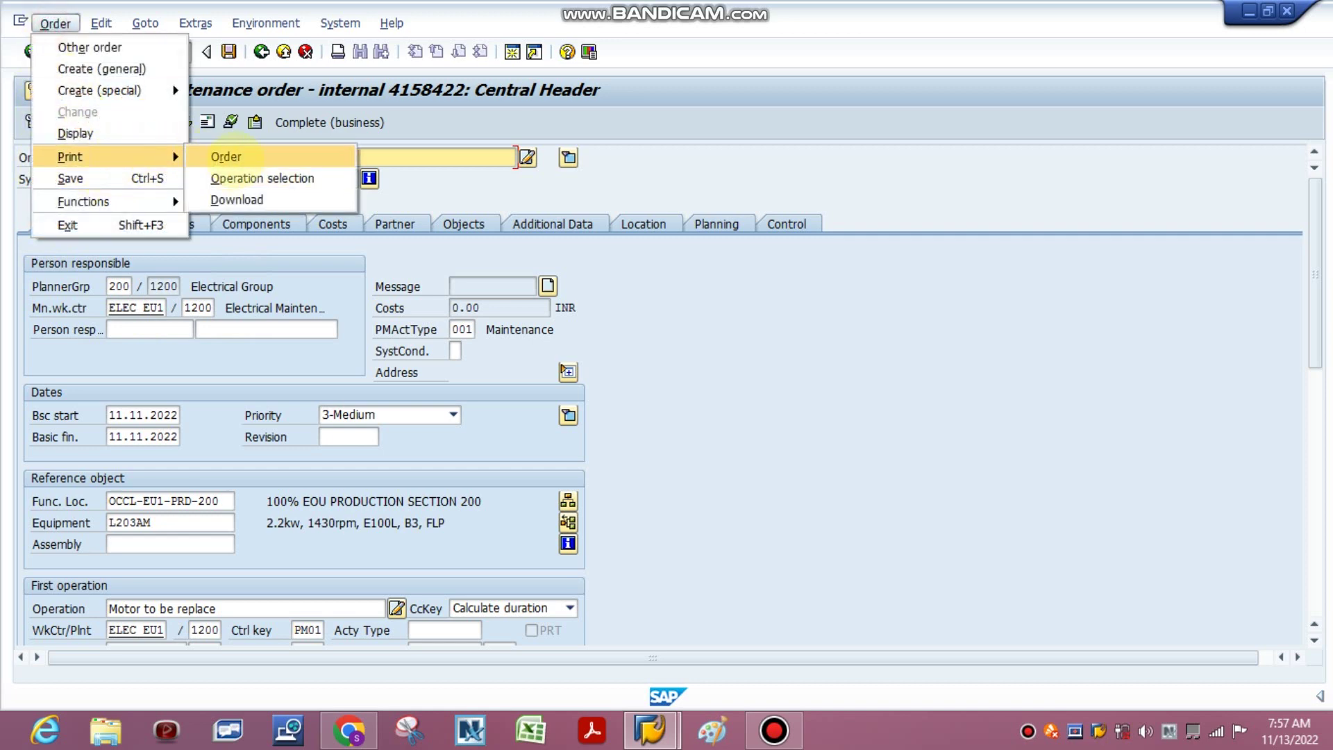
click(229, 157)
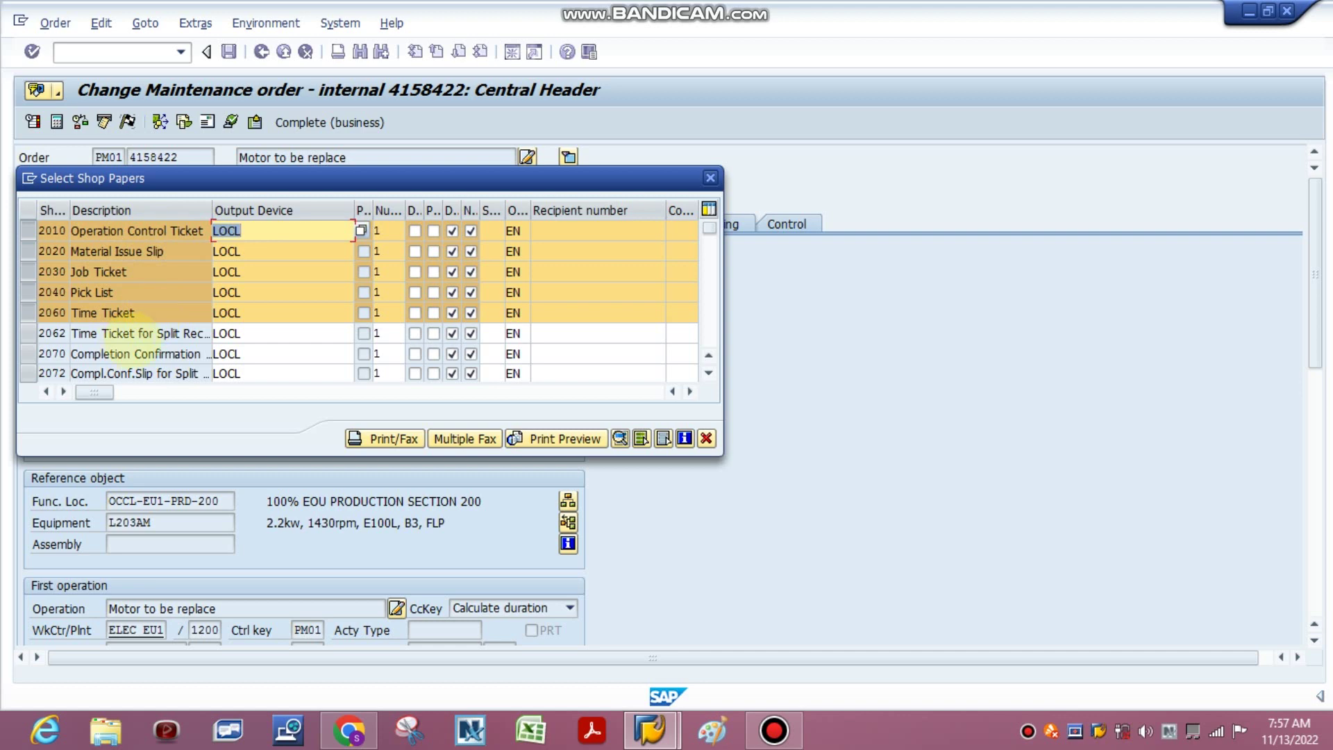
click(709, 373)
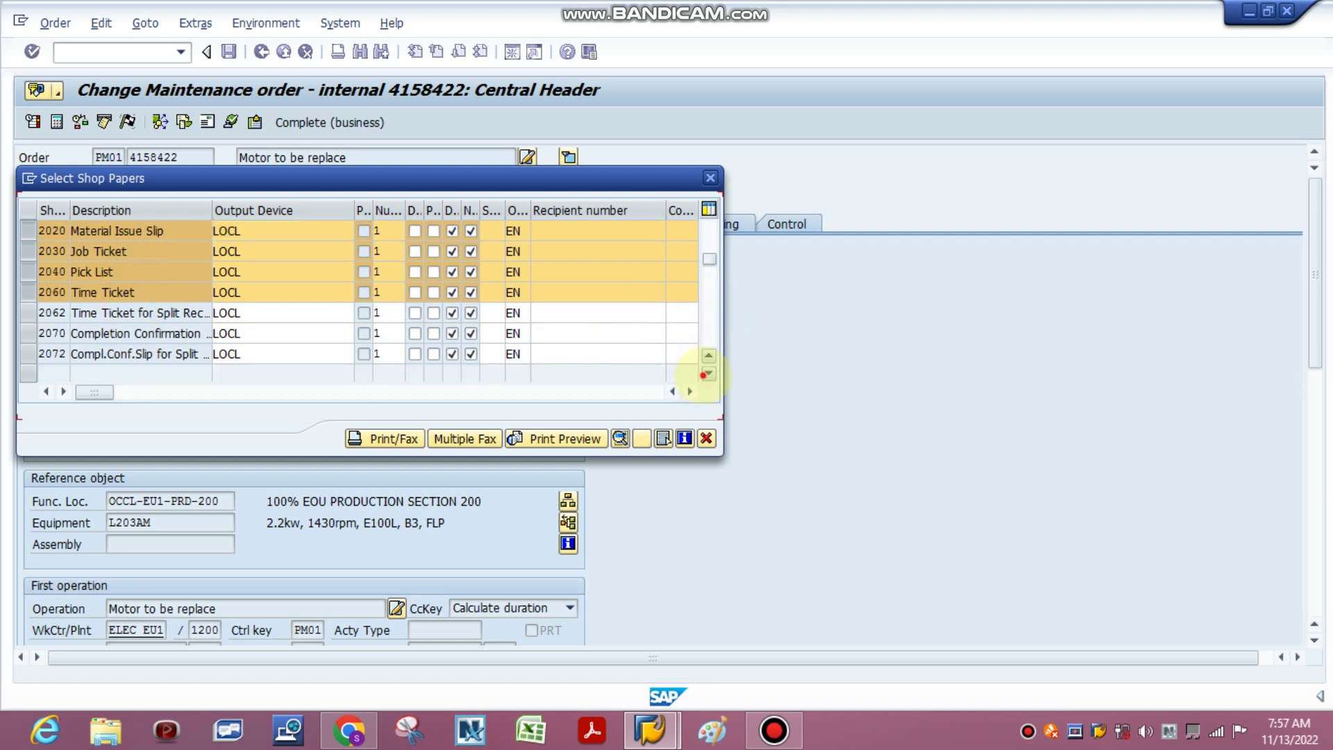
scroll(702, 333, down, 1)
drag(706, 289, 705, 205)
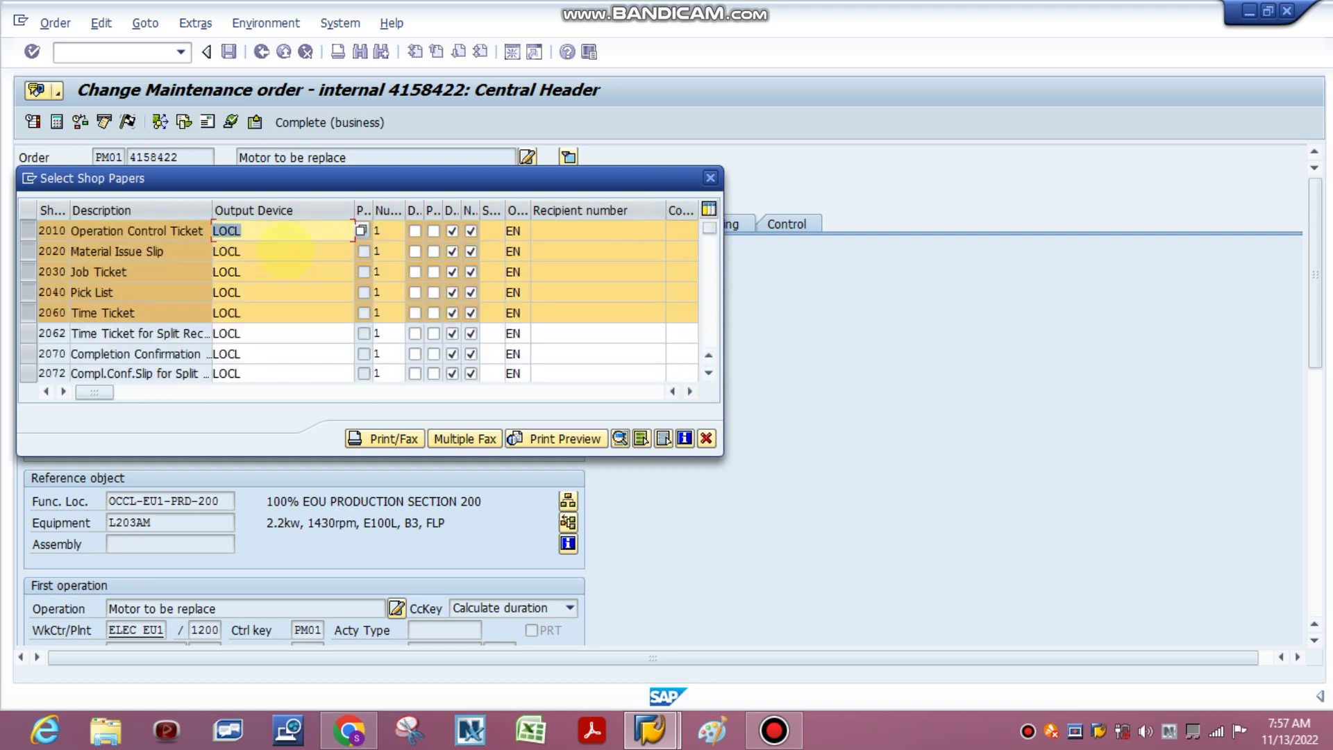
Deselect the Job Ticket, tick its Delta print and Print Now options, and print the selected shop papers.
click(28, 272)
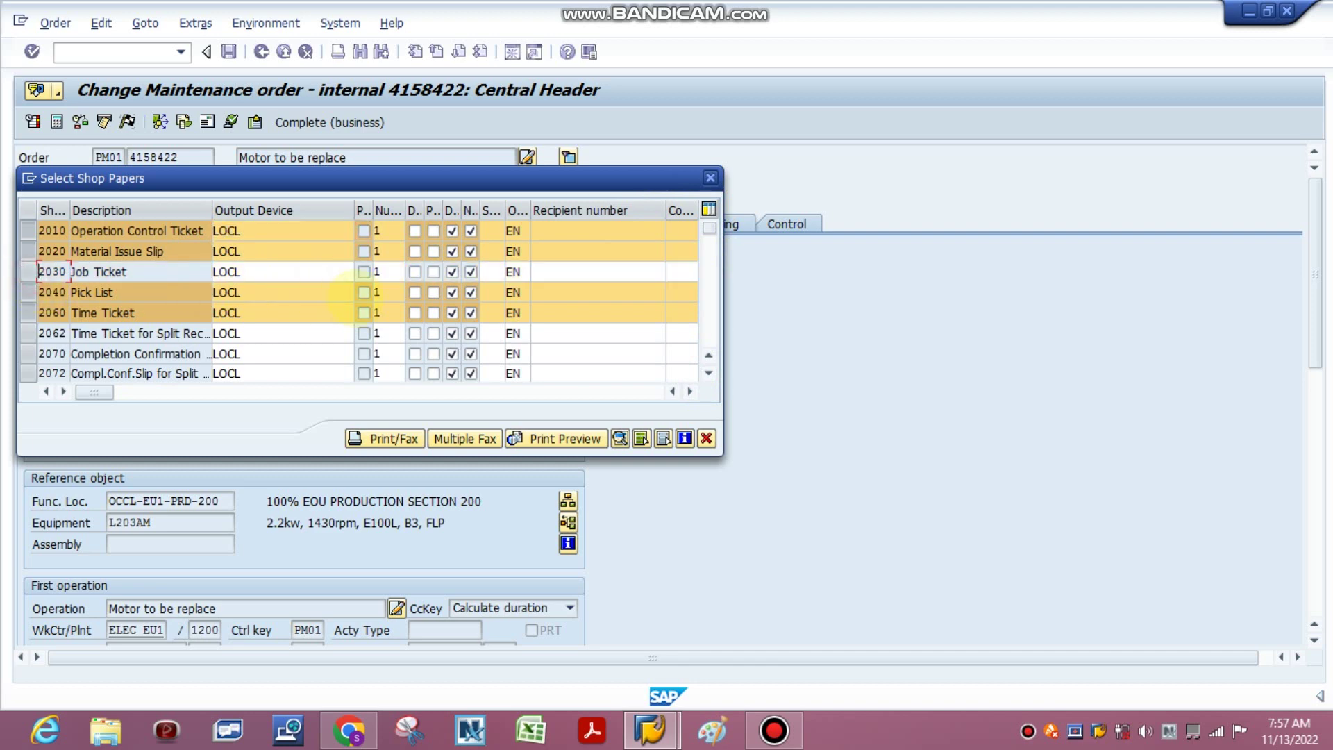
click(415, 271)
click(433, 271)
click(392, 438)
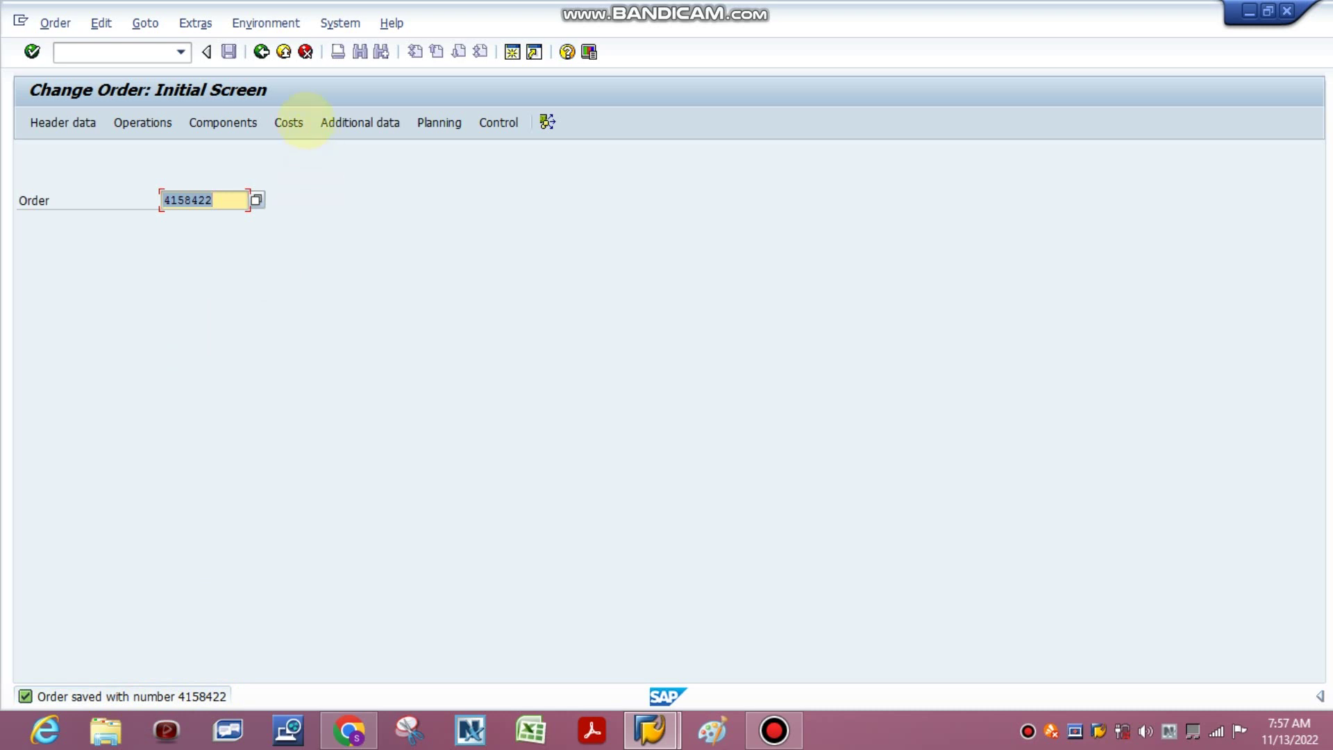
Return to SAP Easy Access, run transaction iw22, and open the previously used notification "welding Machine connection to be done".
click(261, 51)
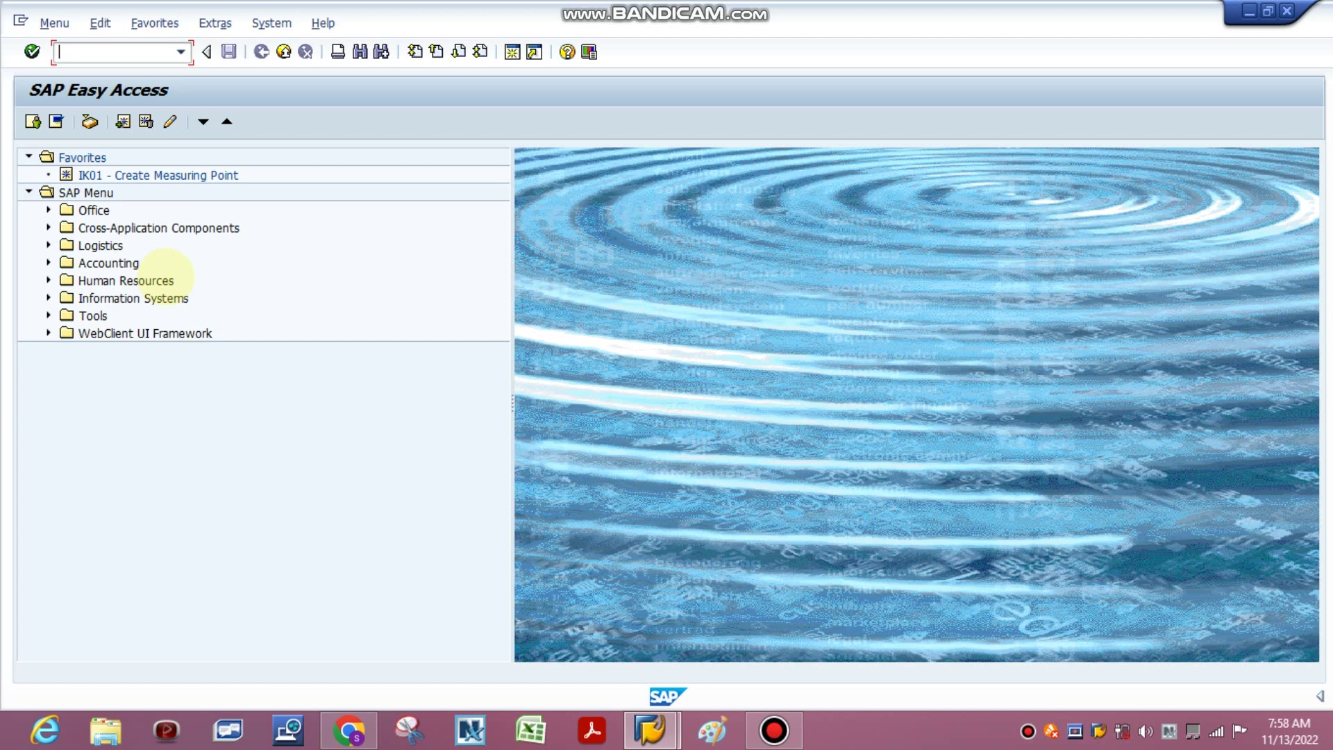
text(ie)
key(BackSpace)
text(w22)
key(Return)
key(BackSpace)
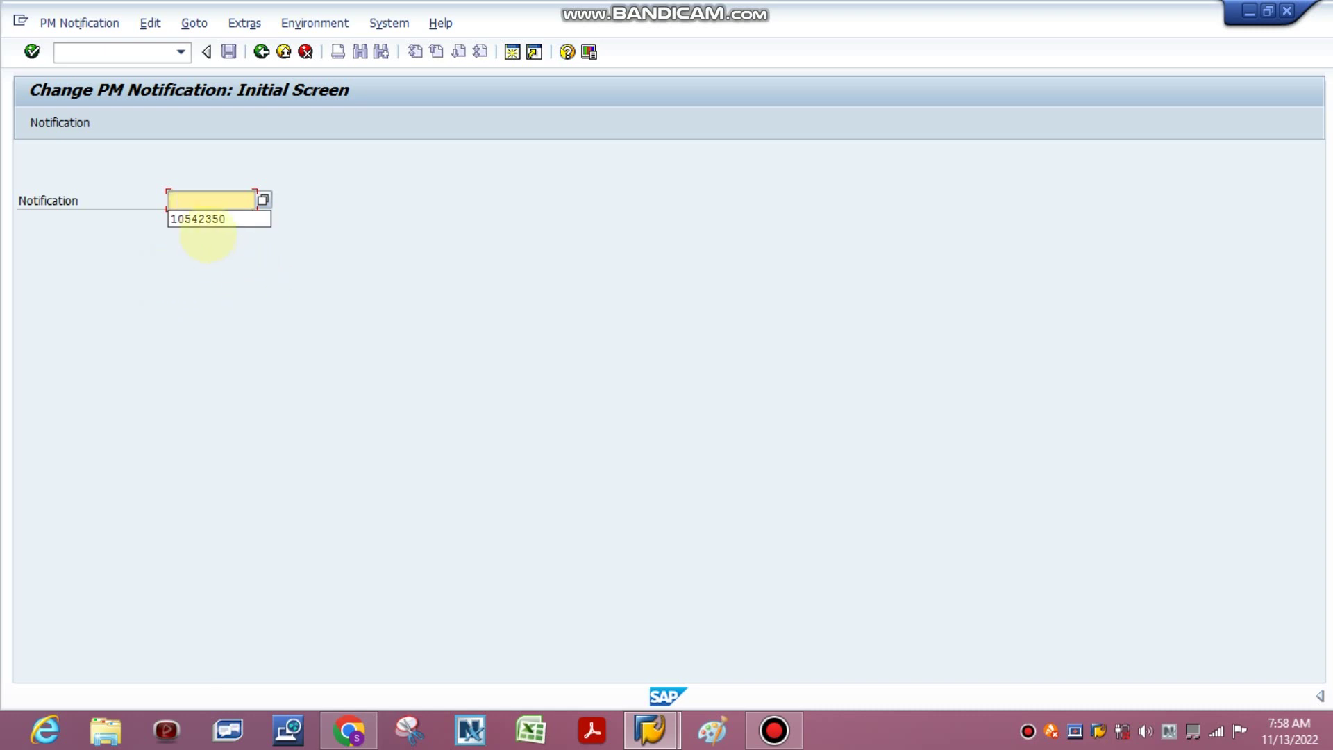
click(208, 219)
key(Return)
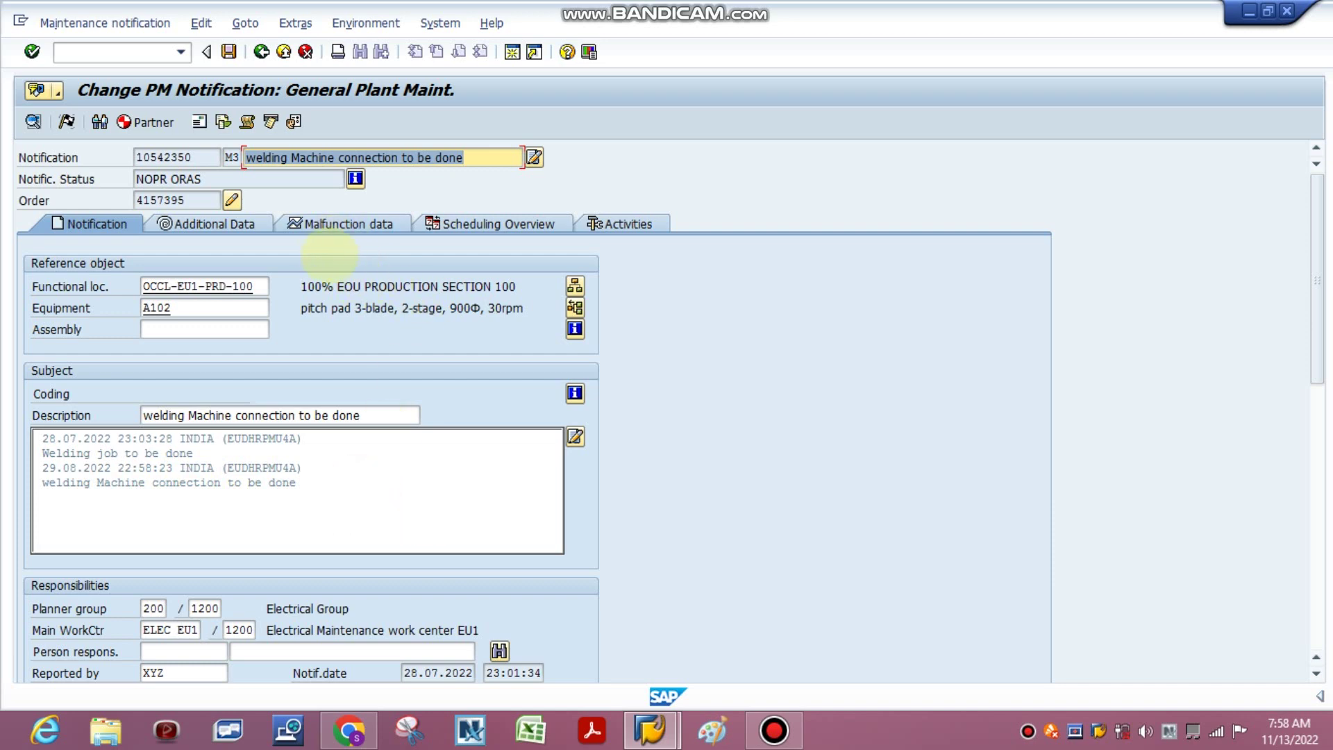
Send the notification's Activity Report to print on LOCL with Print Now enabled, and close the printer dialog without printing.
key(ctrl+p)
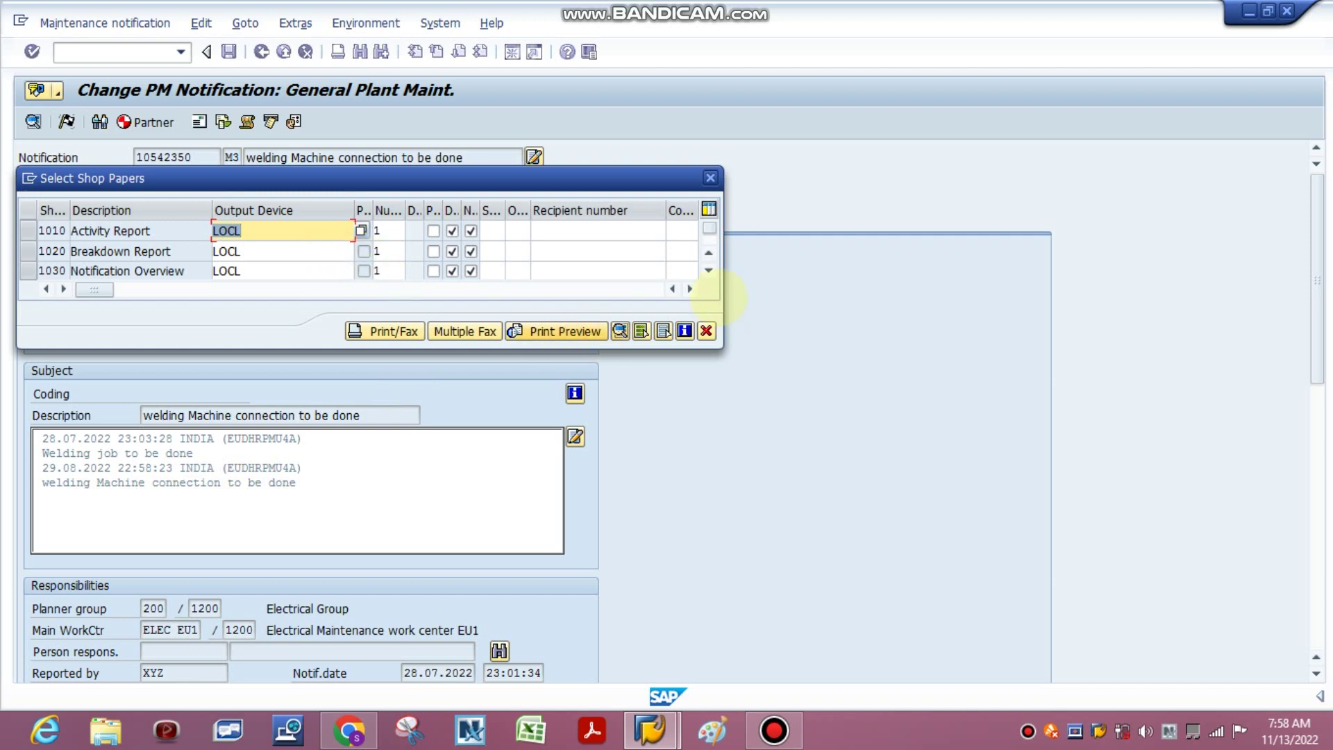
click(709, 270)
click(708, 270)
click(709, 253)
click(709, 253)
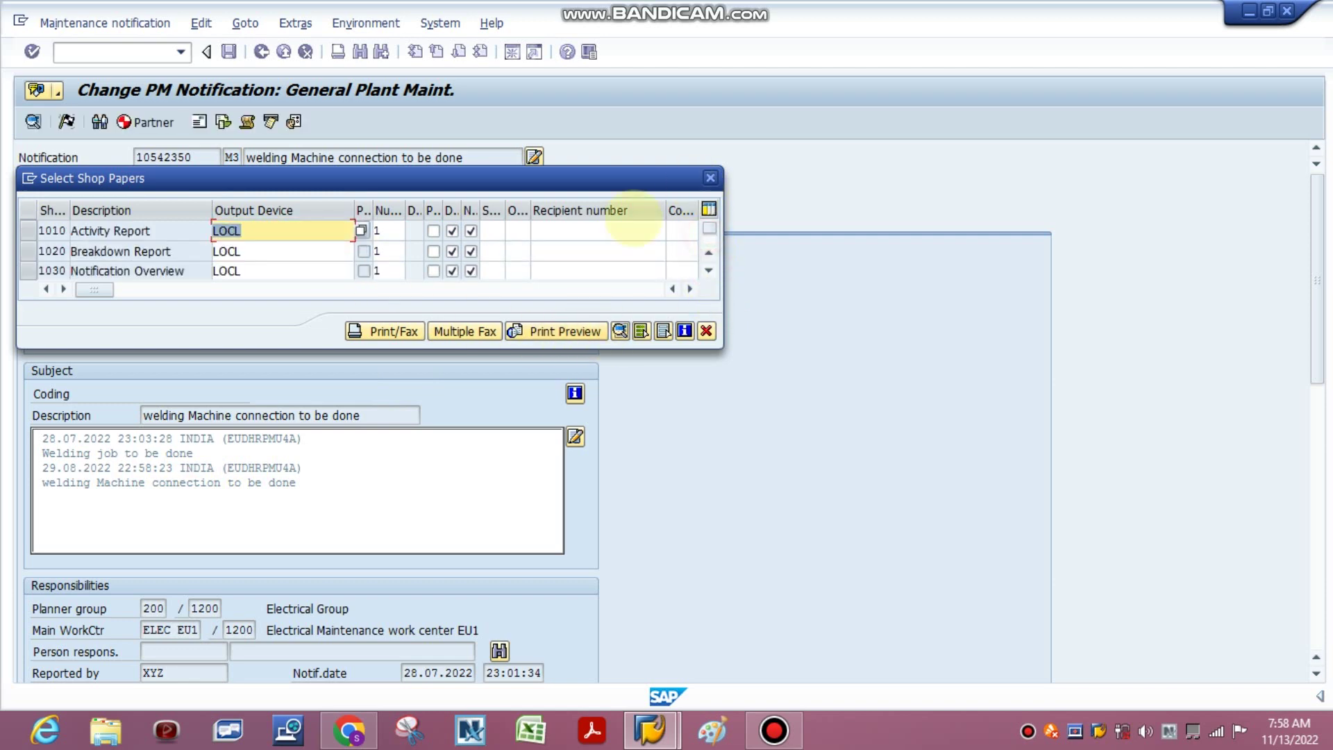
click(28, 231)
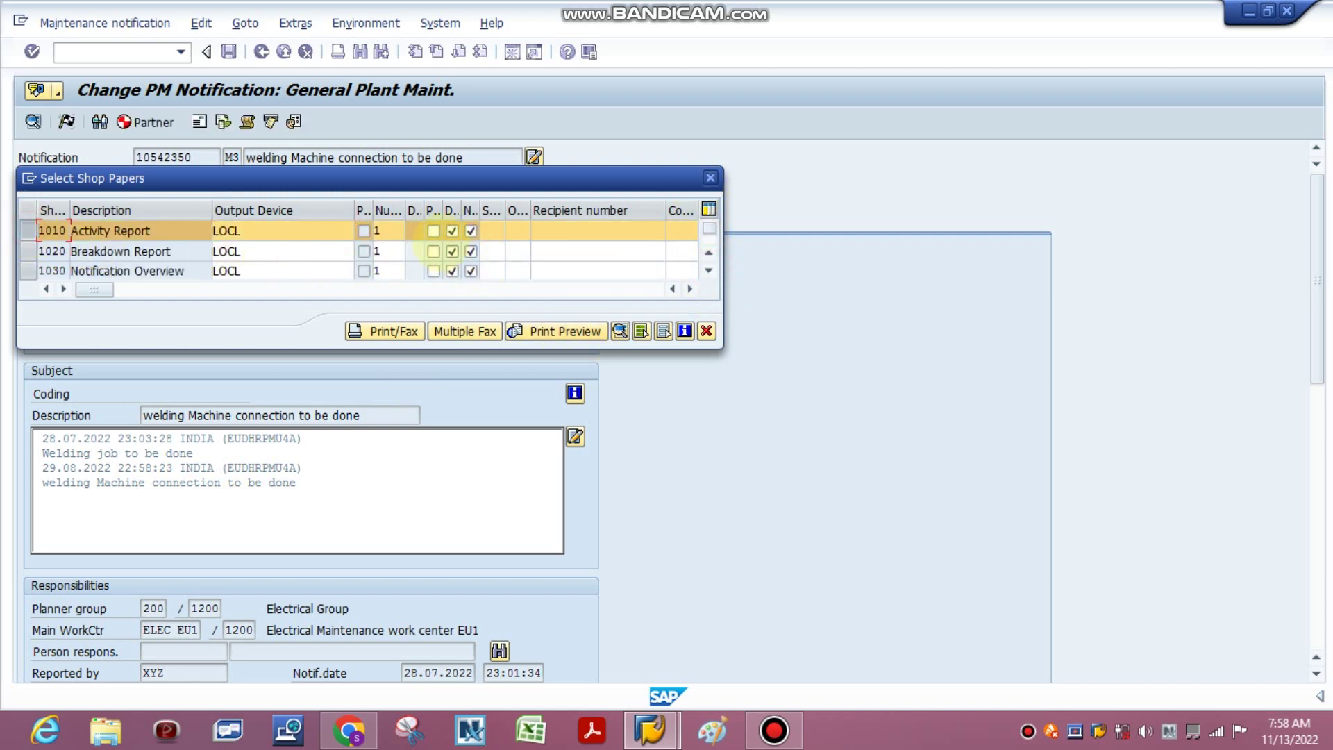
click(433, 230)
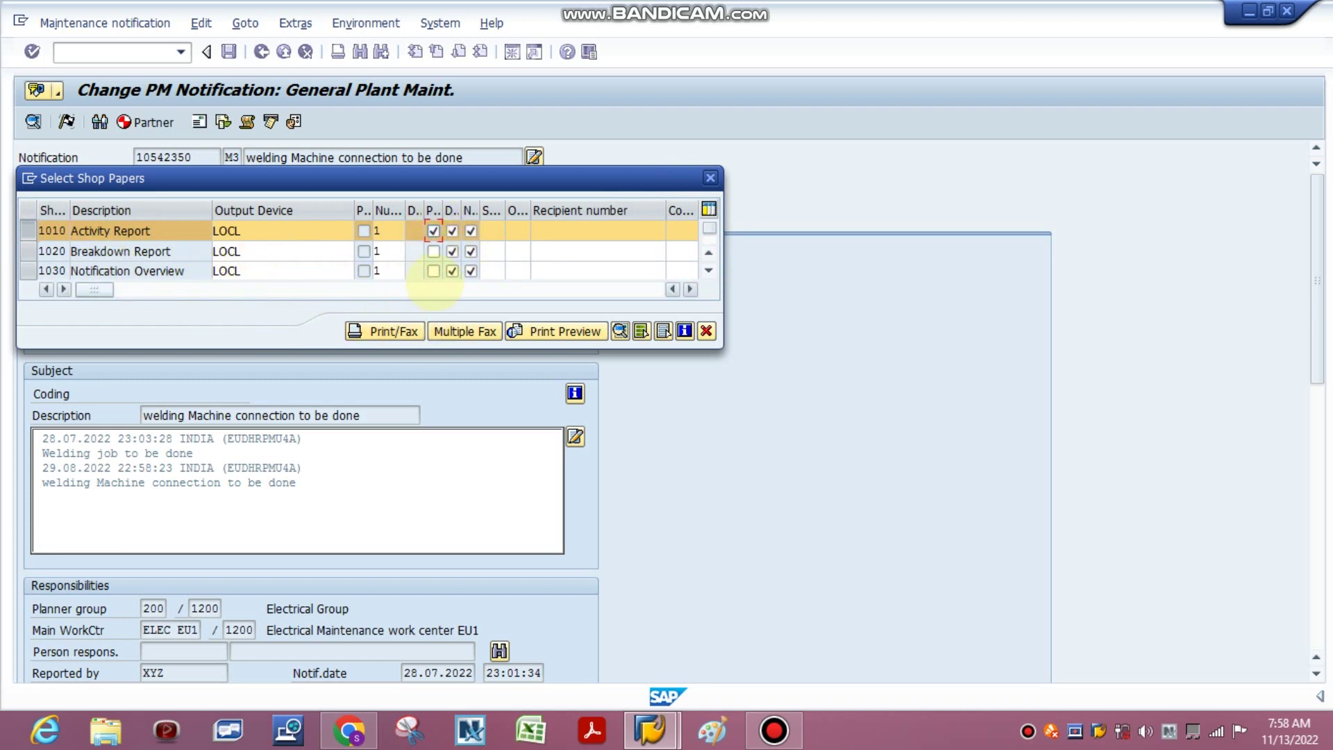
click(387, 331)
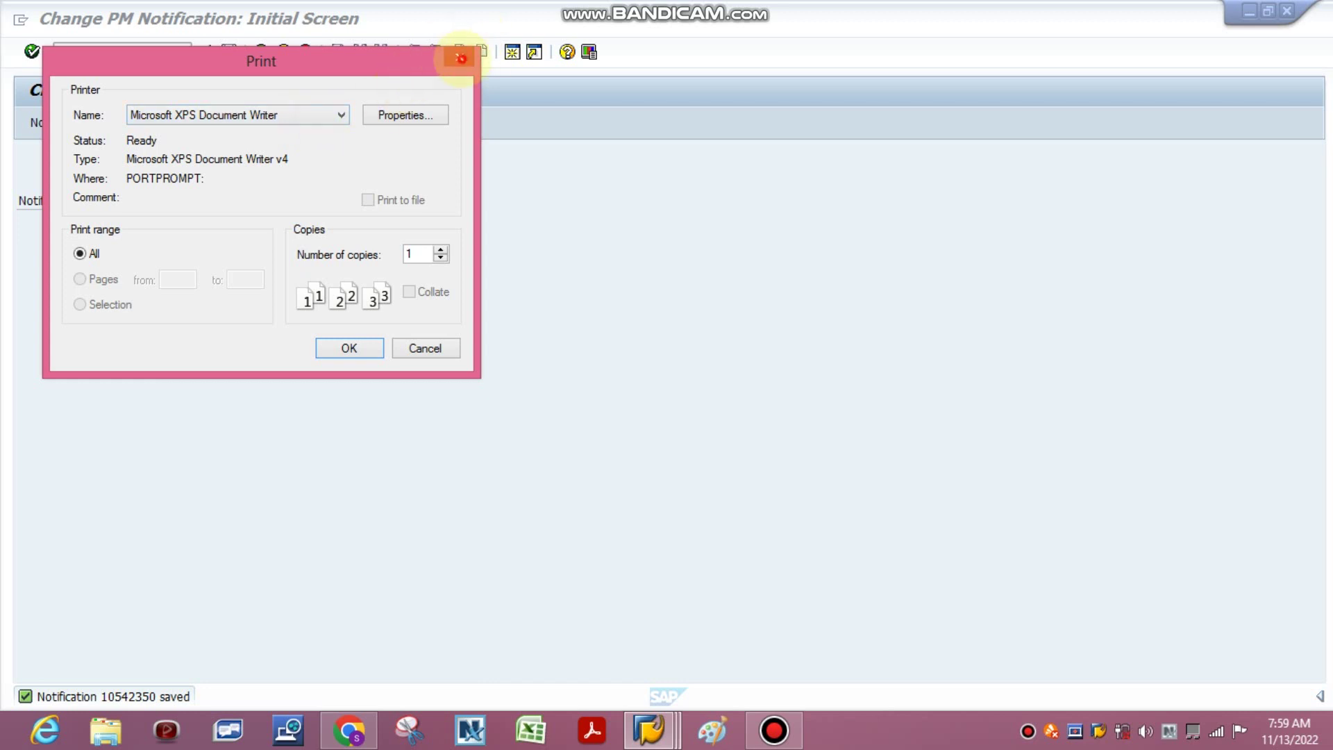
click(458, 57)
Reopen the notification and try to print its shop papers without selecting a form.
click(32, 51)
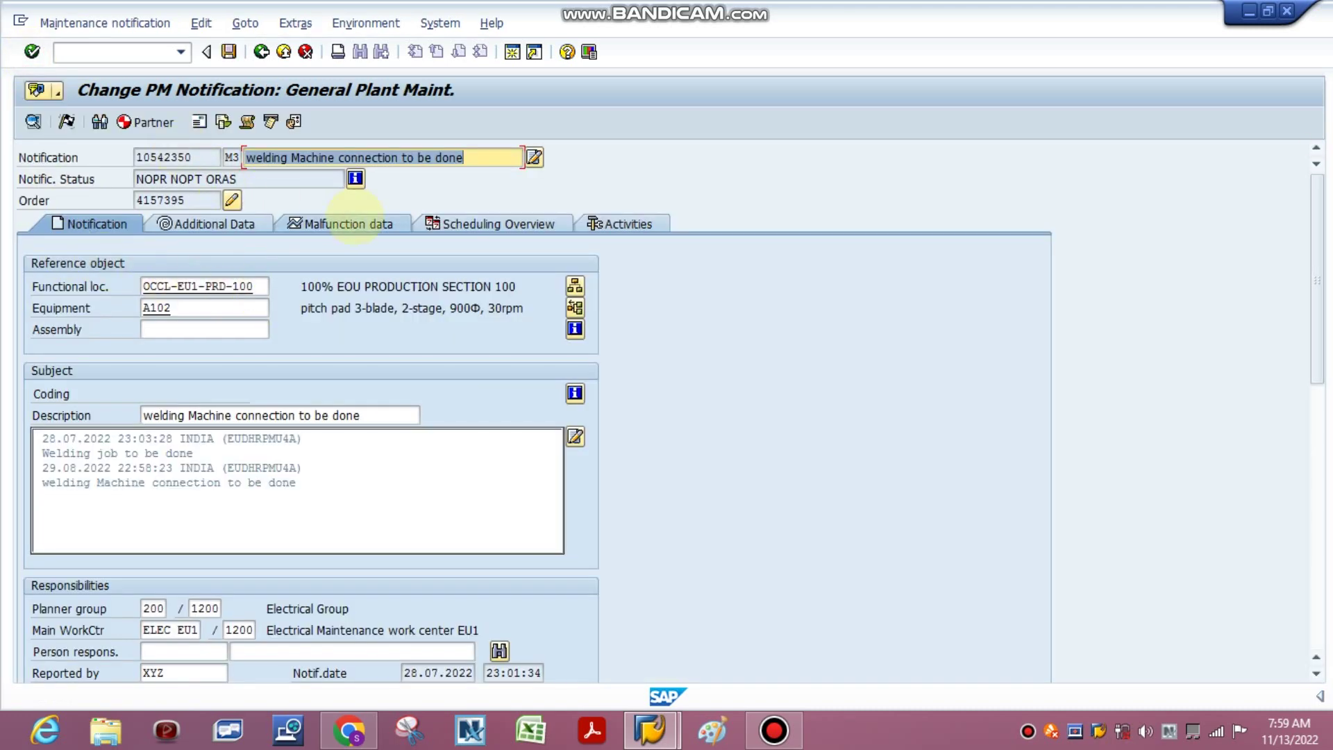
key(ctrl+p)
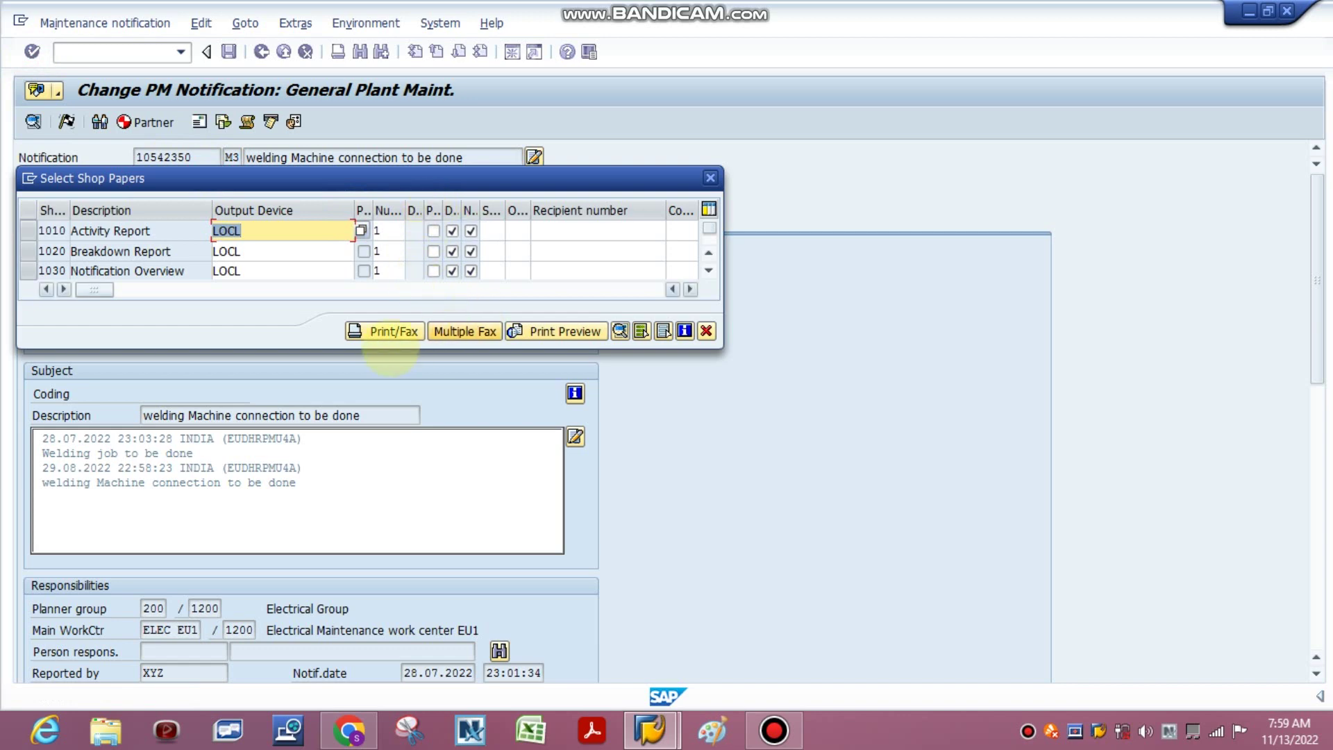
click(386, 331)
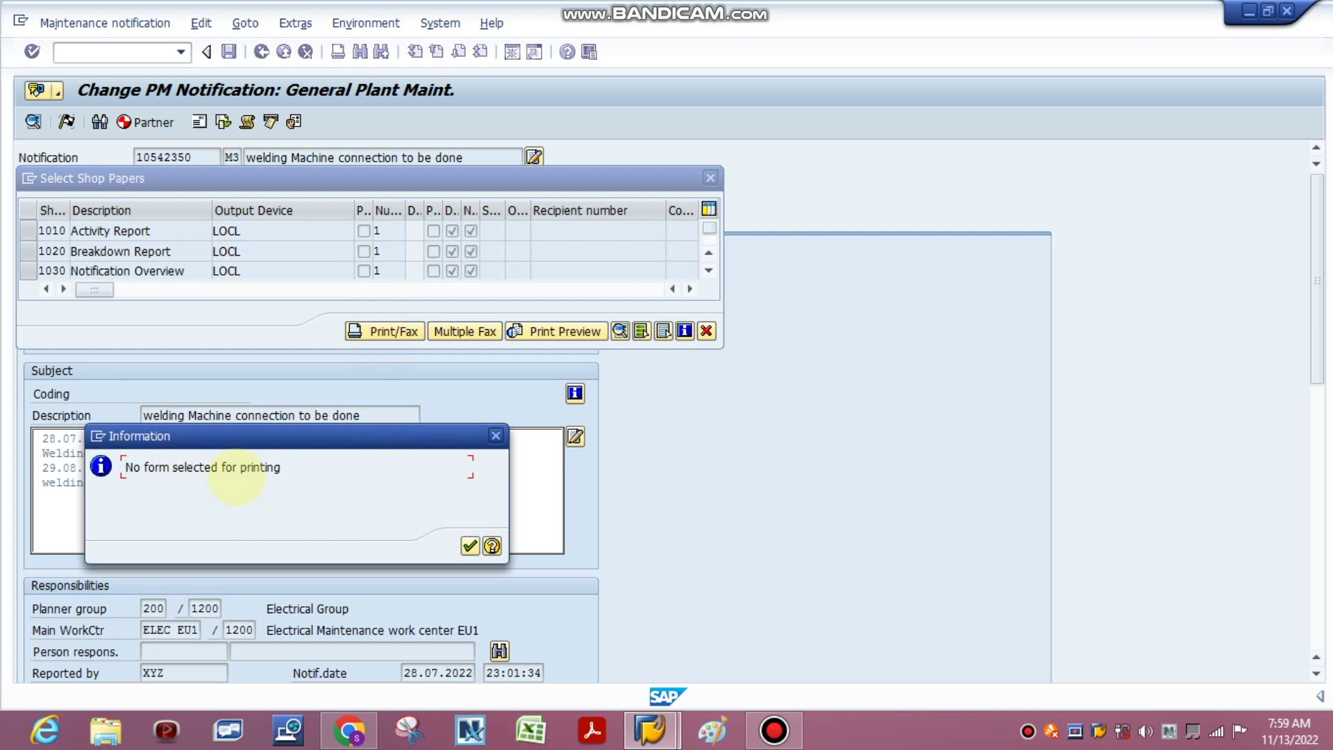
click(495, 435)
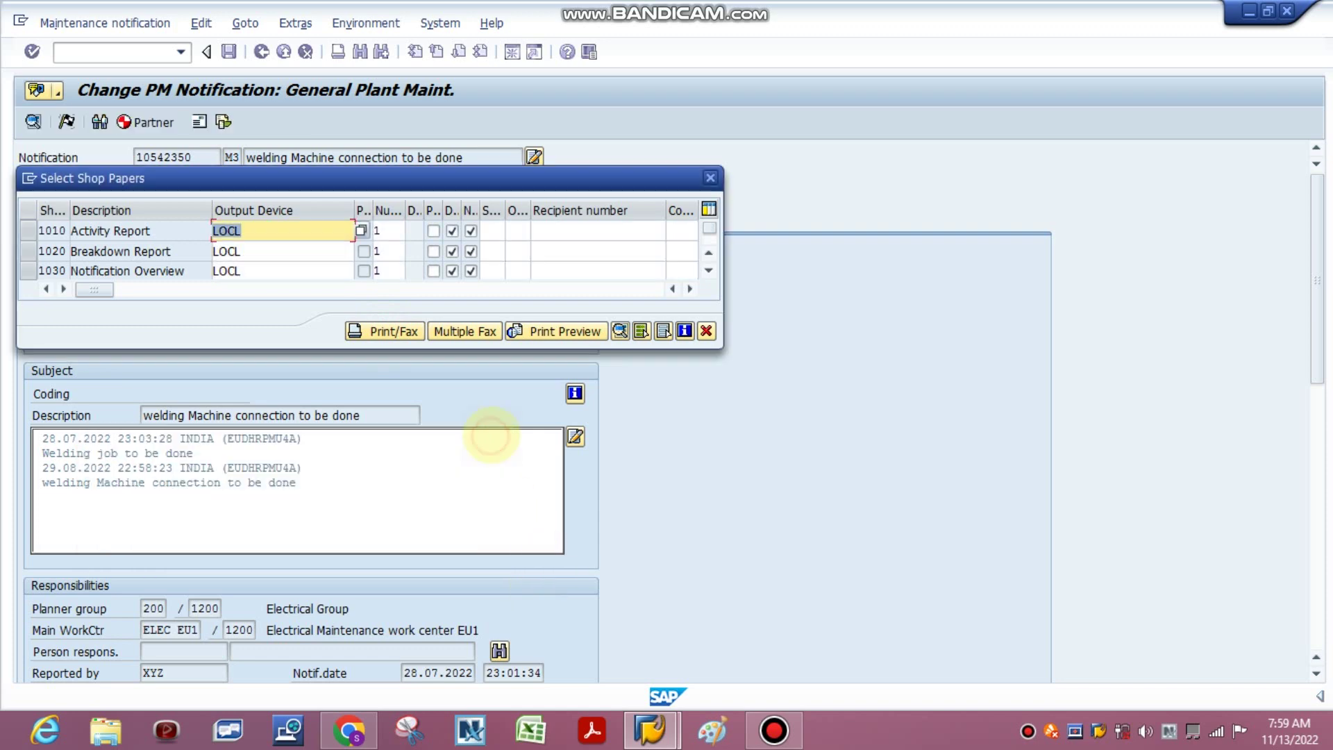
Select the Activity Report and examine its print preview, including the notification details and the safety permit section.
click(28, 231)
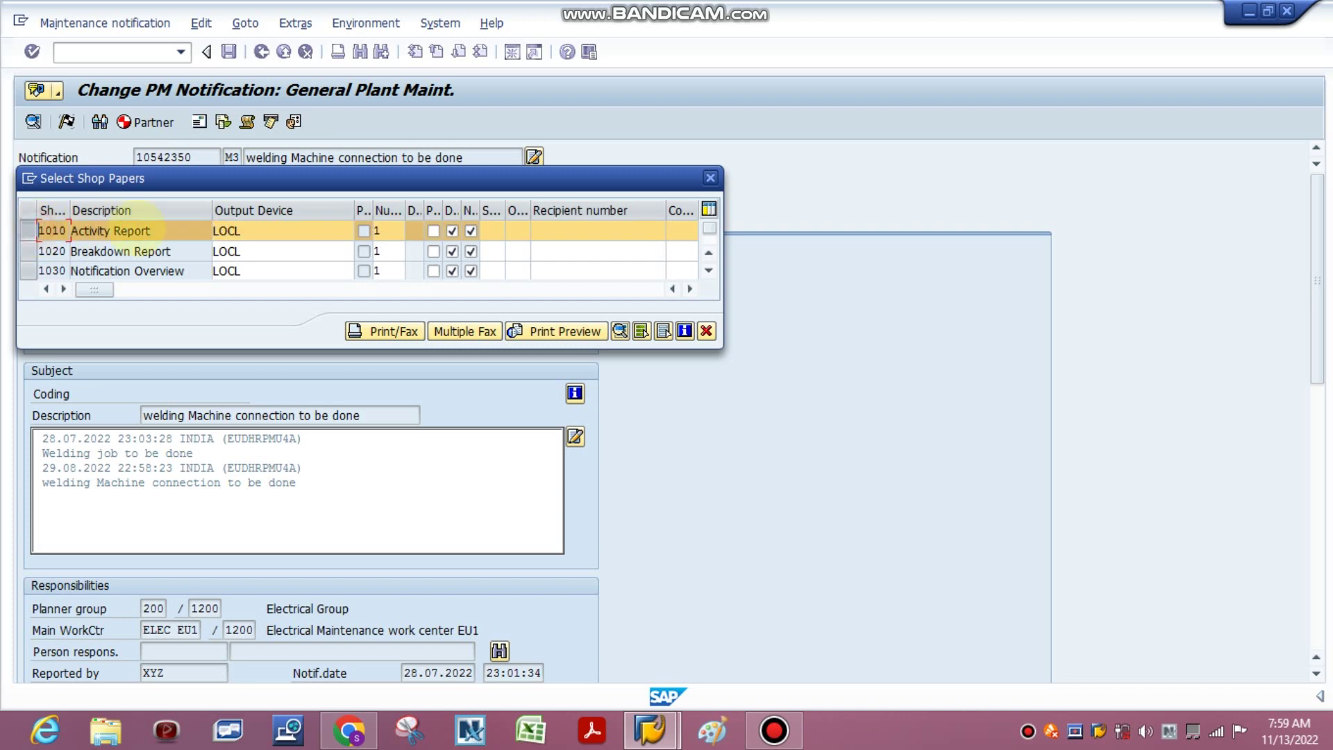
click(583, 332)
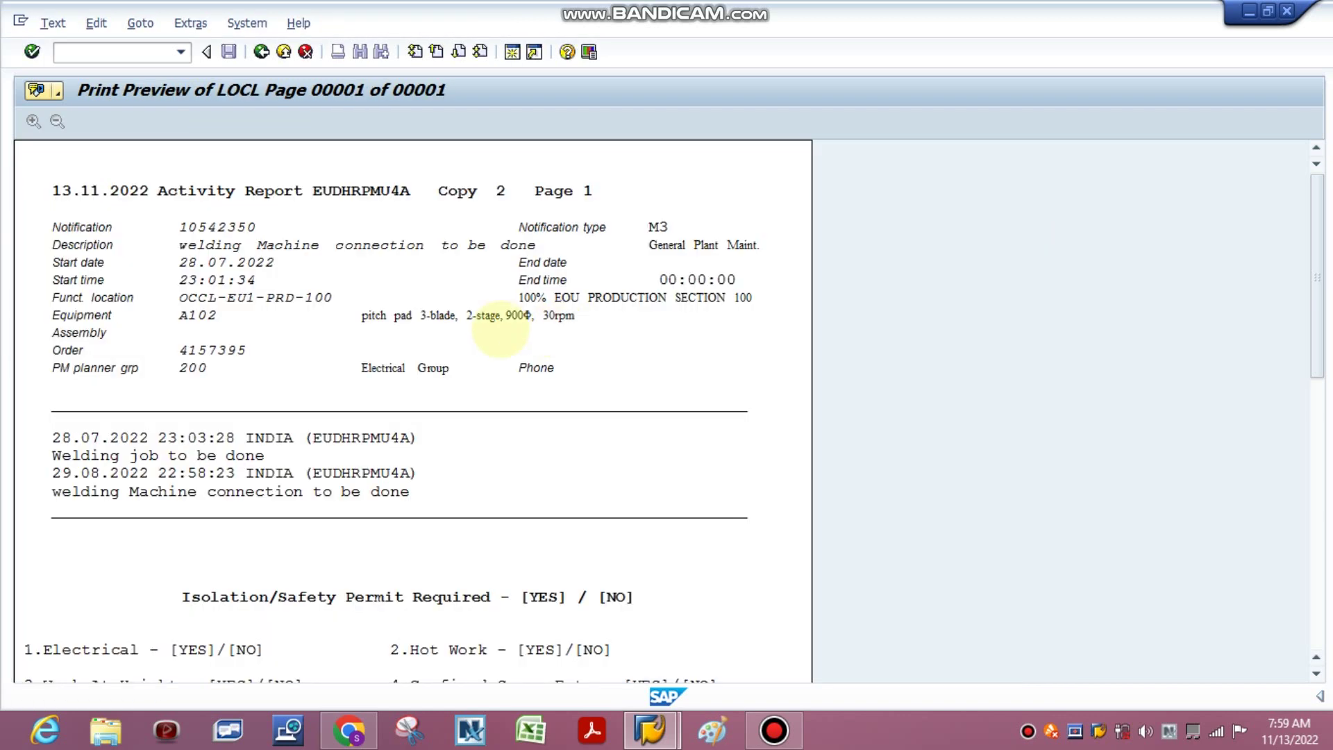
scroll(1312, 408, down, 3)
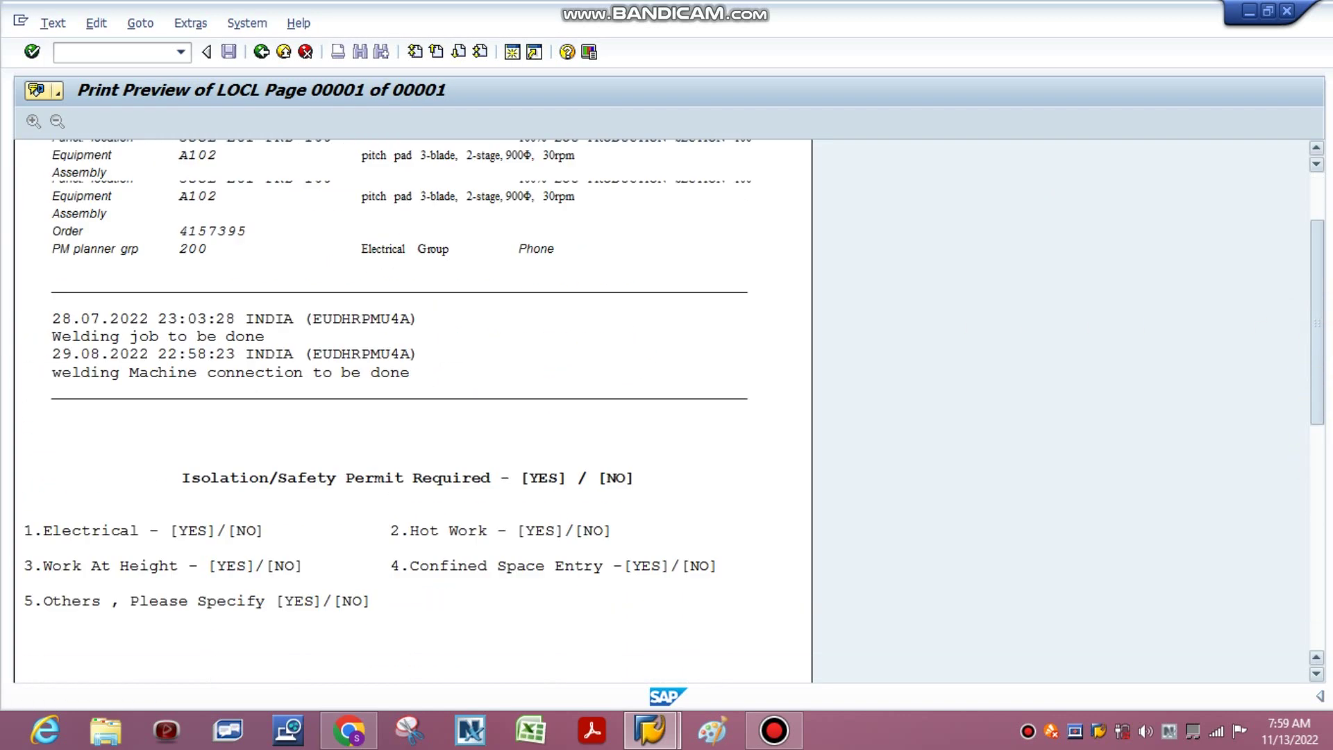
scroll(409, 216, up, 3)
click(261, 52)
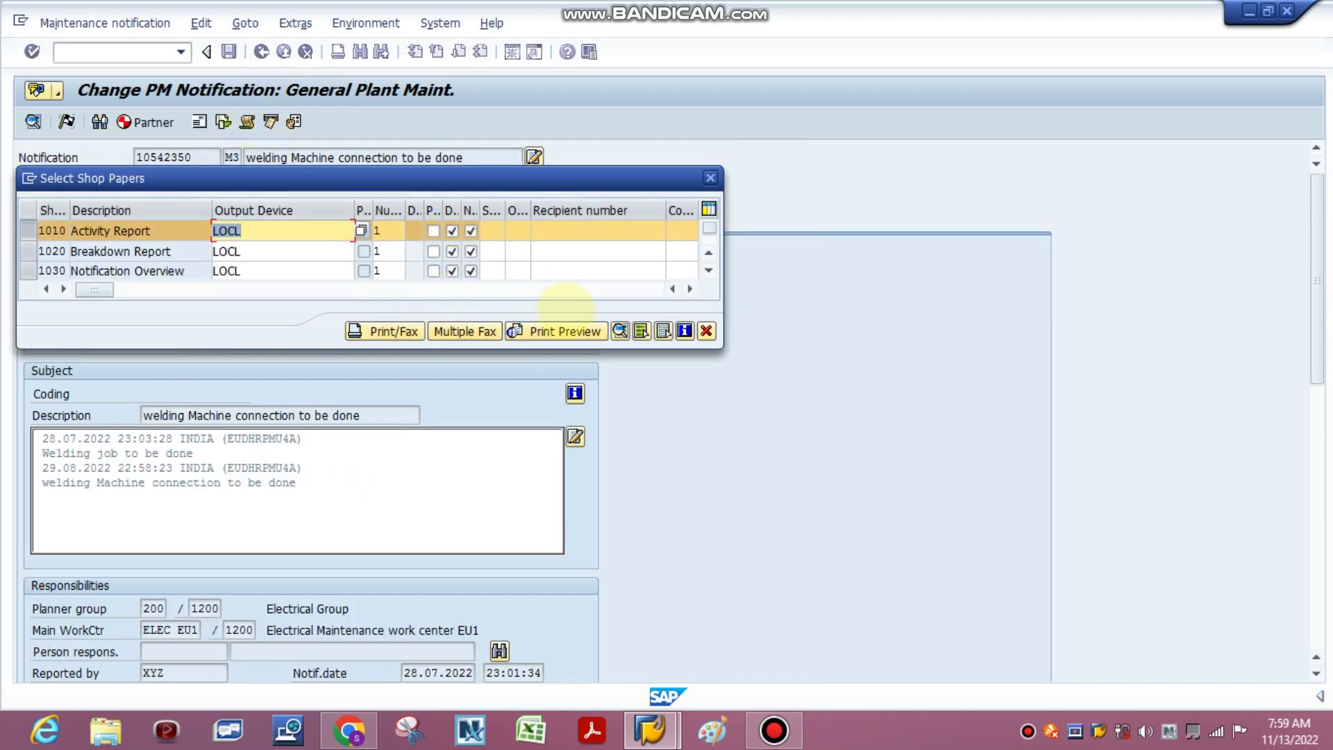
click(573, 333)
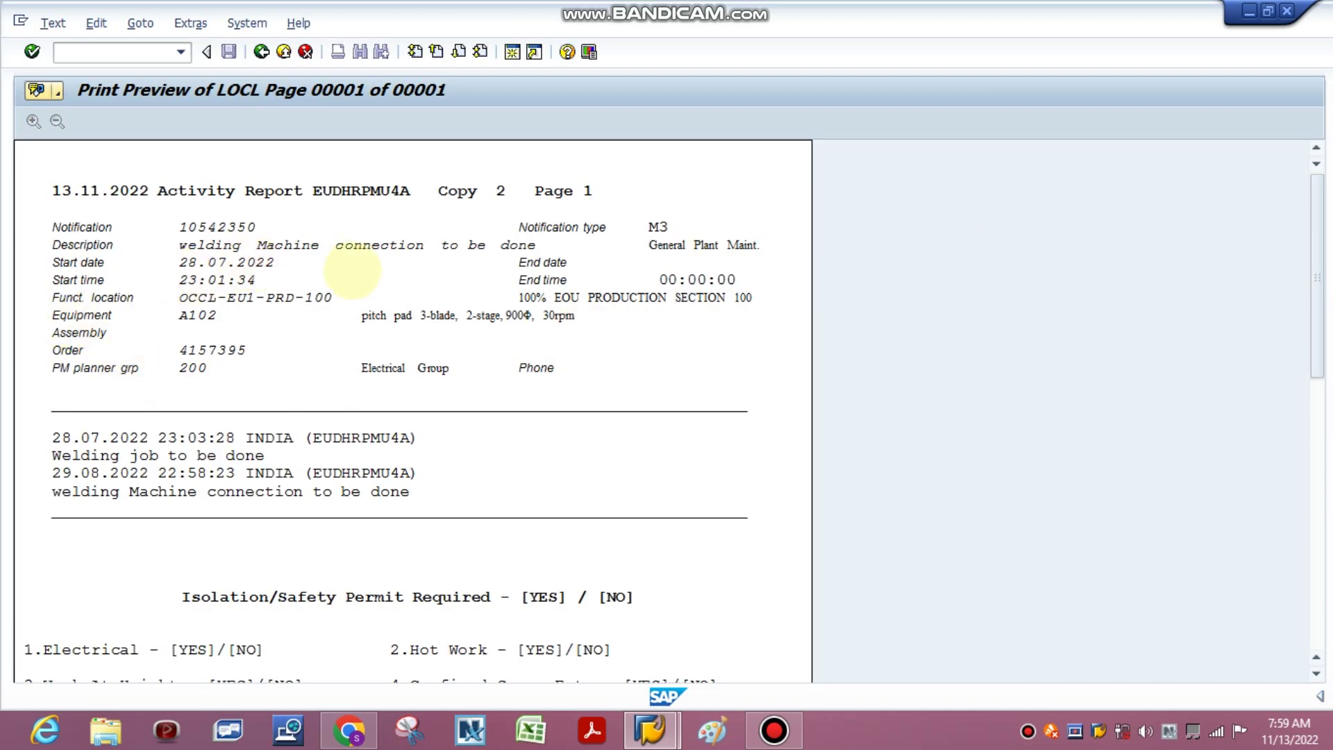
scroll(1312, 446, down, 5)
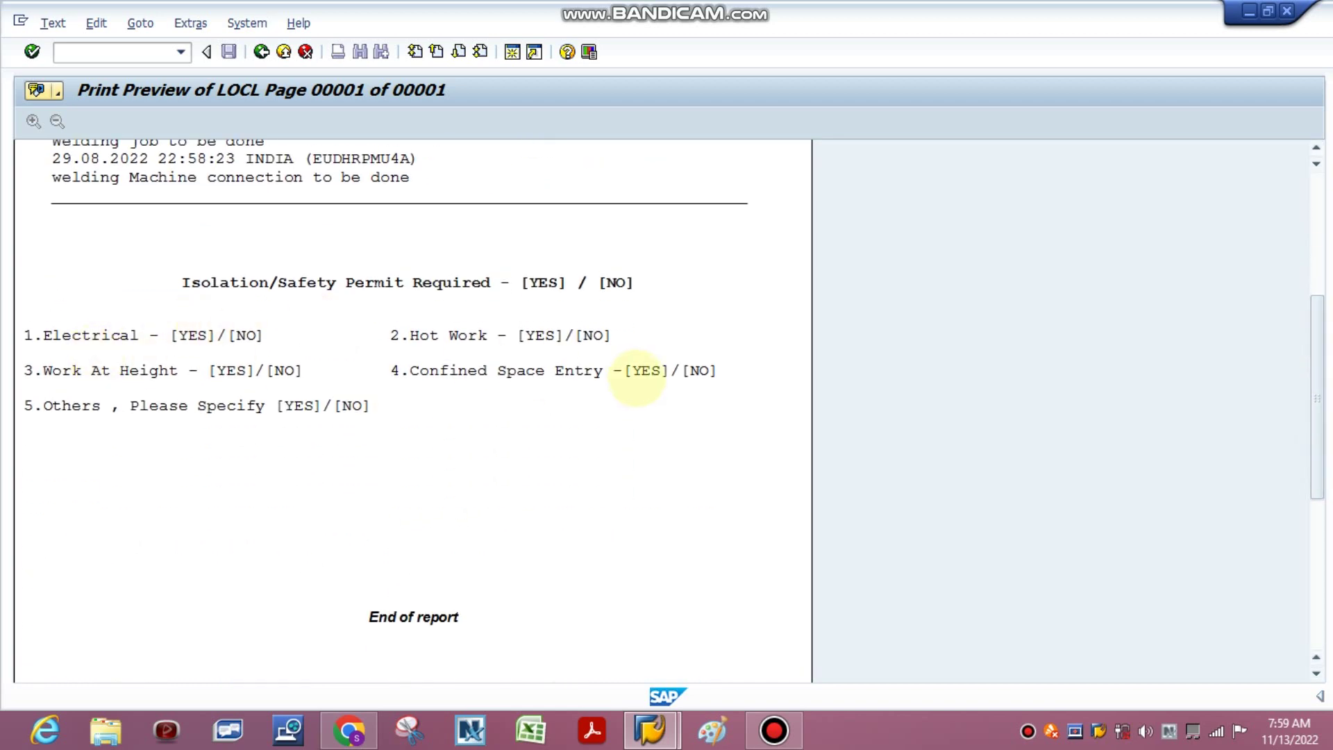
click(261, 51)
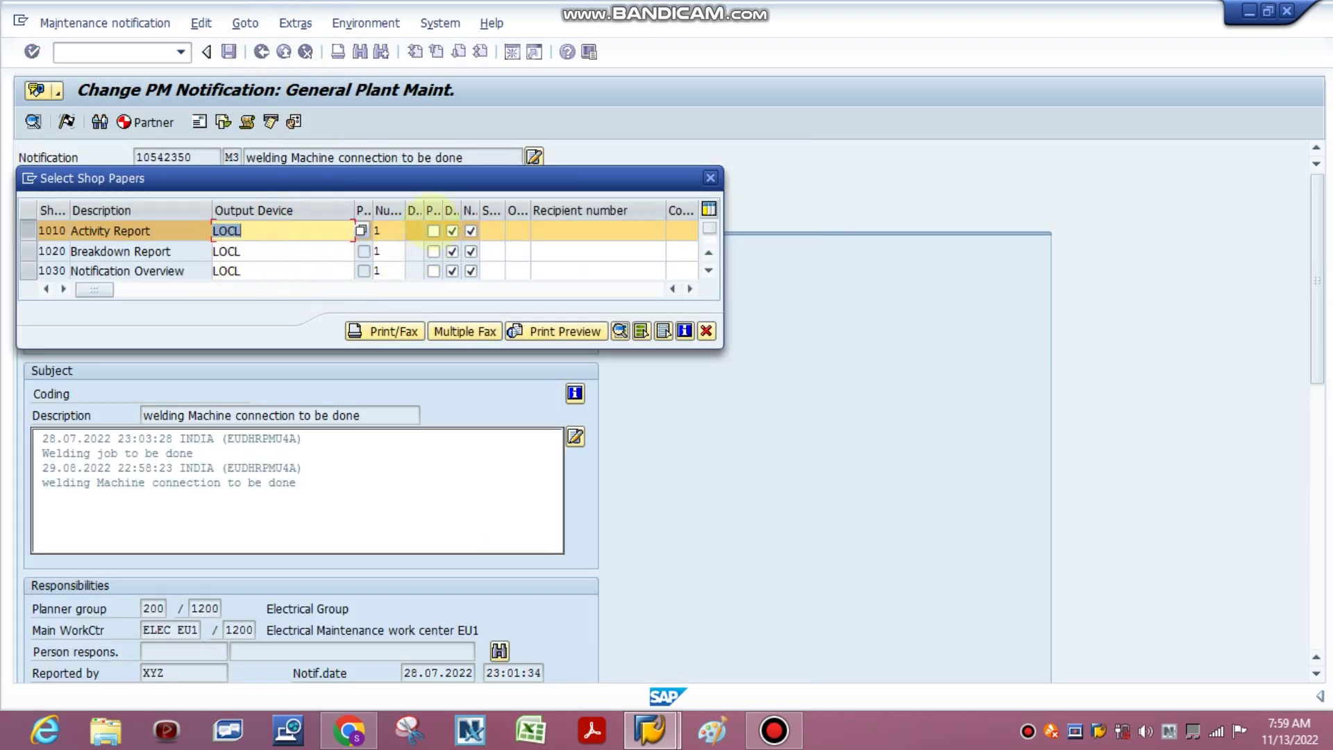
Widen the shop paper option columns from Delta print to New Spool Request, and preview the Activity Report again.
drag(442, 209, 650, 208)
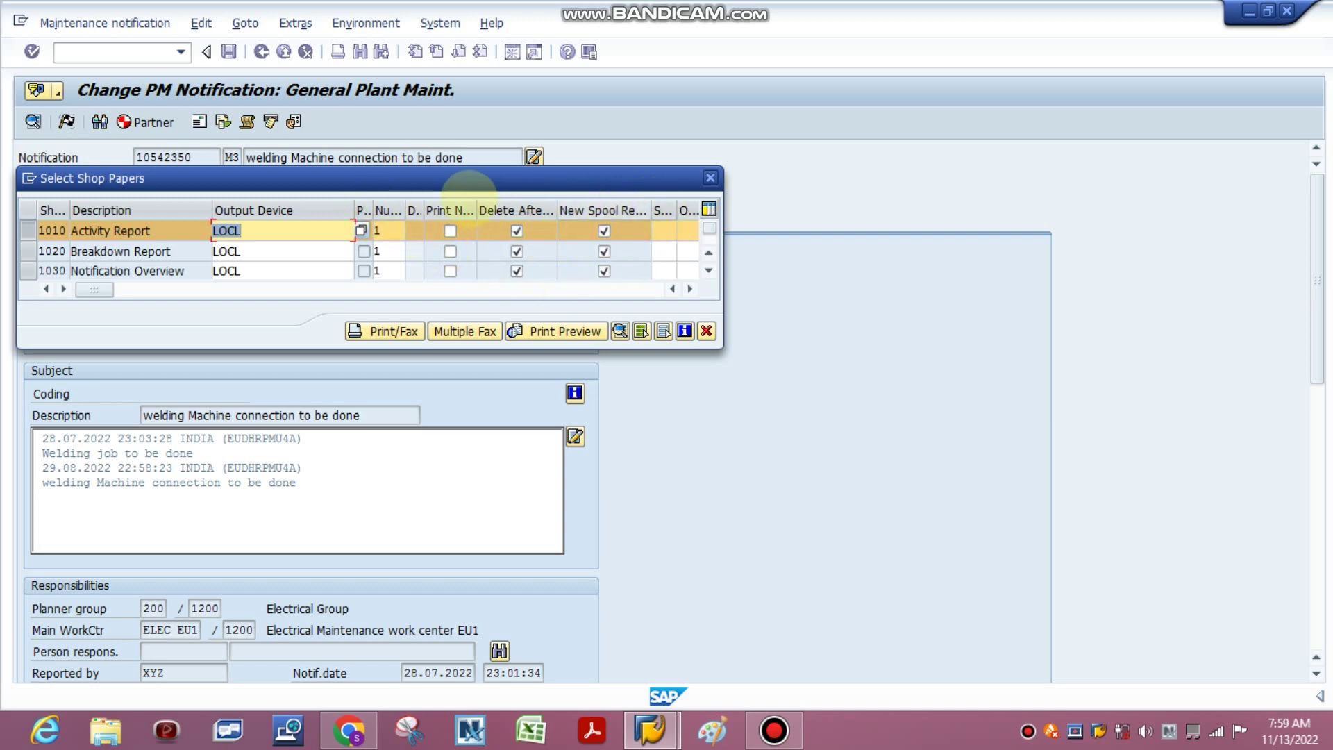
drag(422, 207, 472, 197)
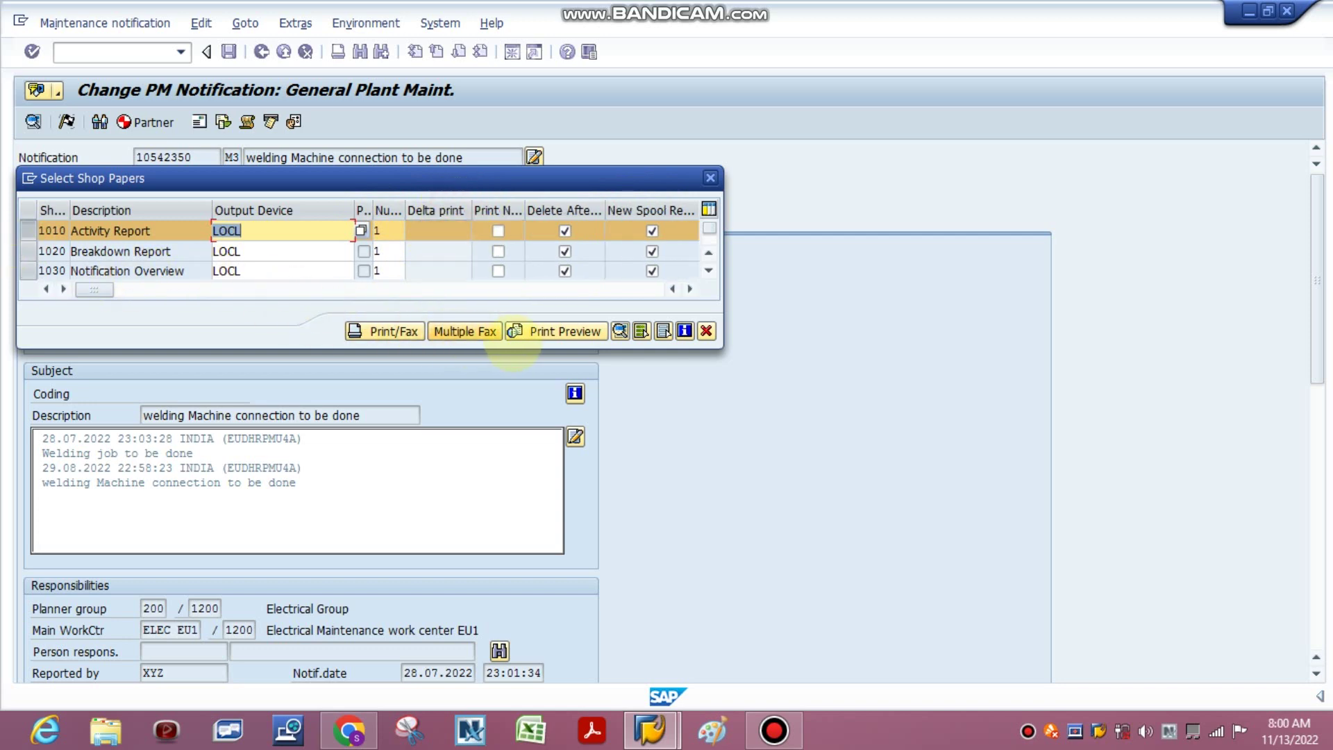
click(541, 330)
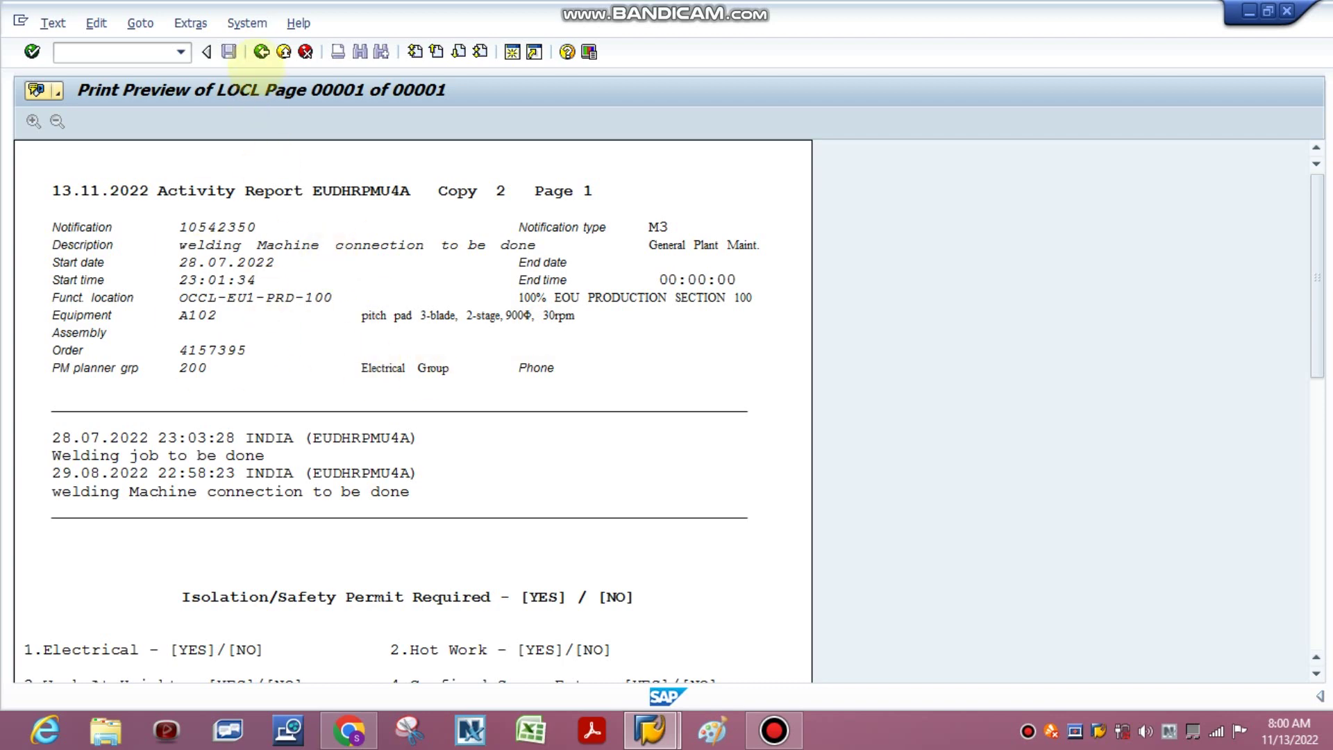
click(261, 51)
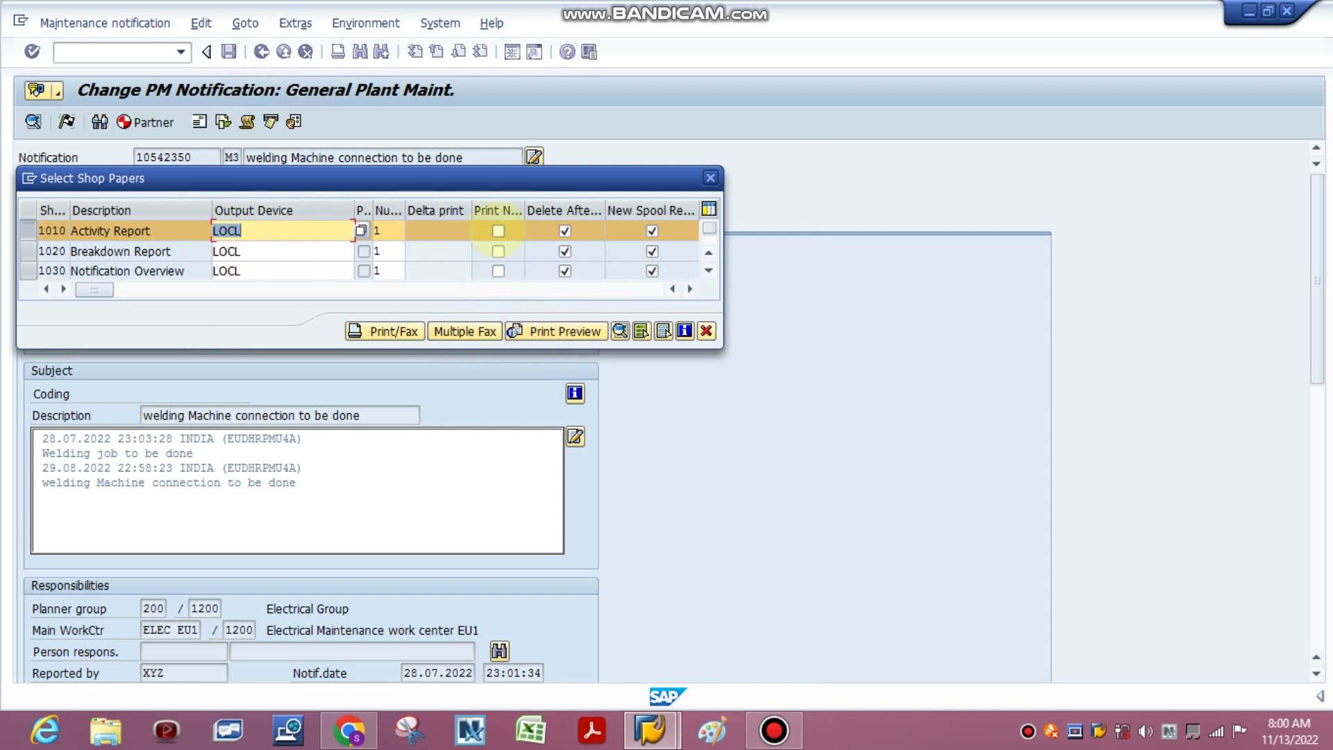
Enable Print Now for the Activity Report.
click(498, 231)
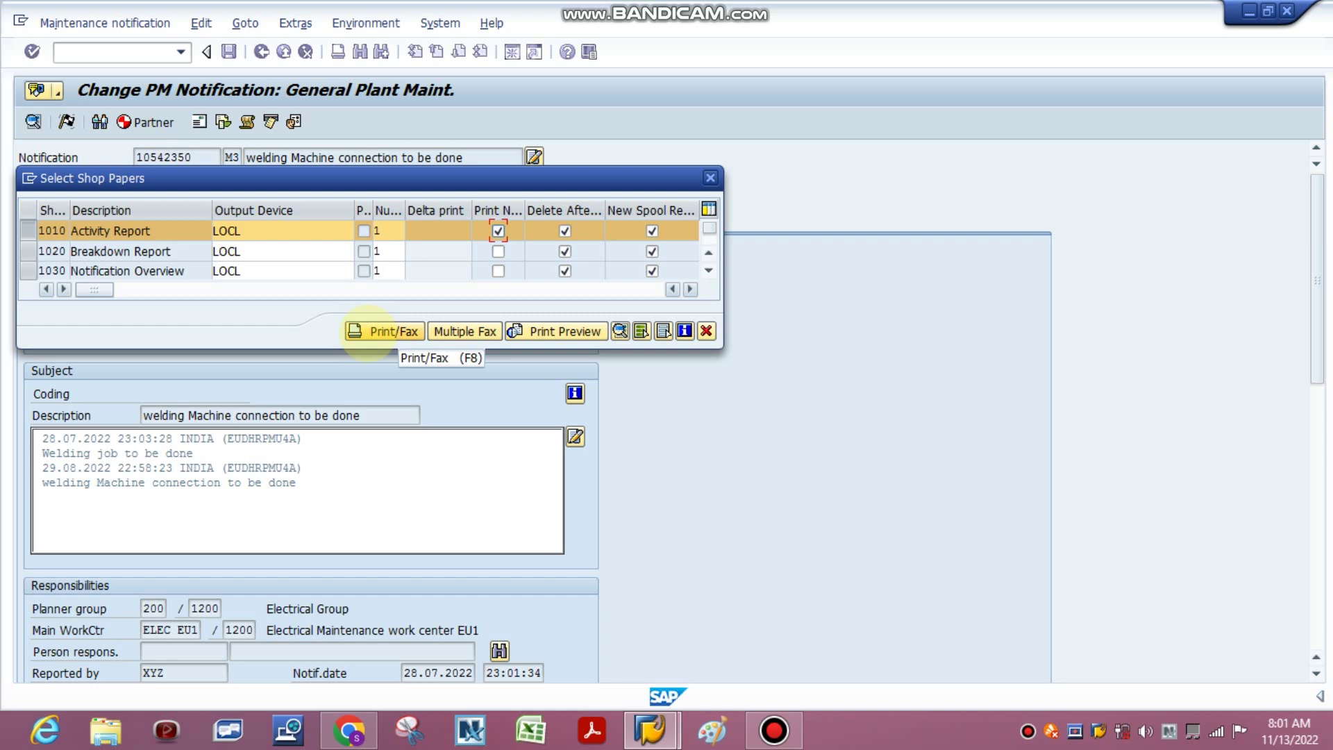
mouse_move(764, 12)
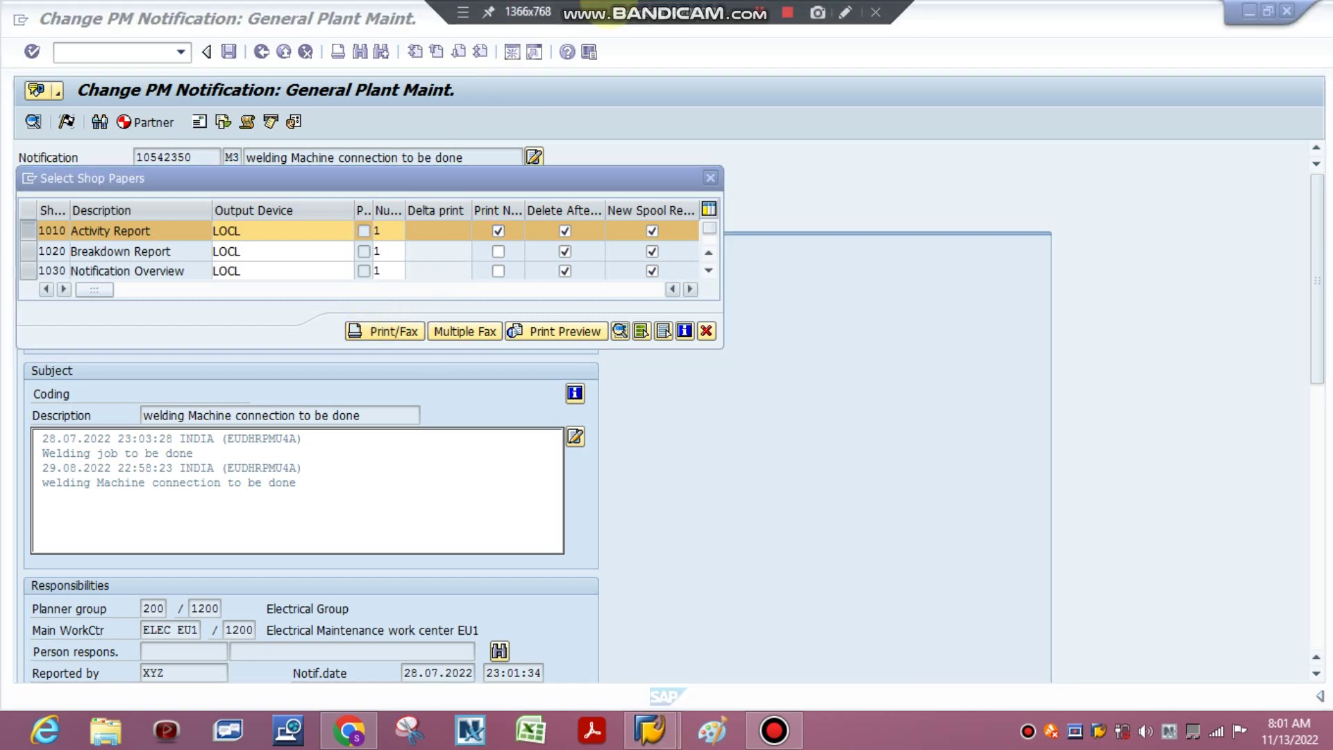